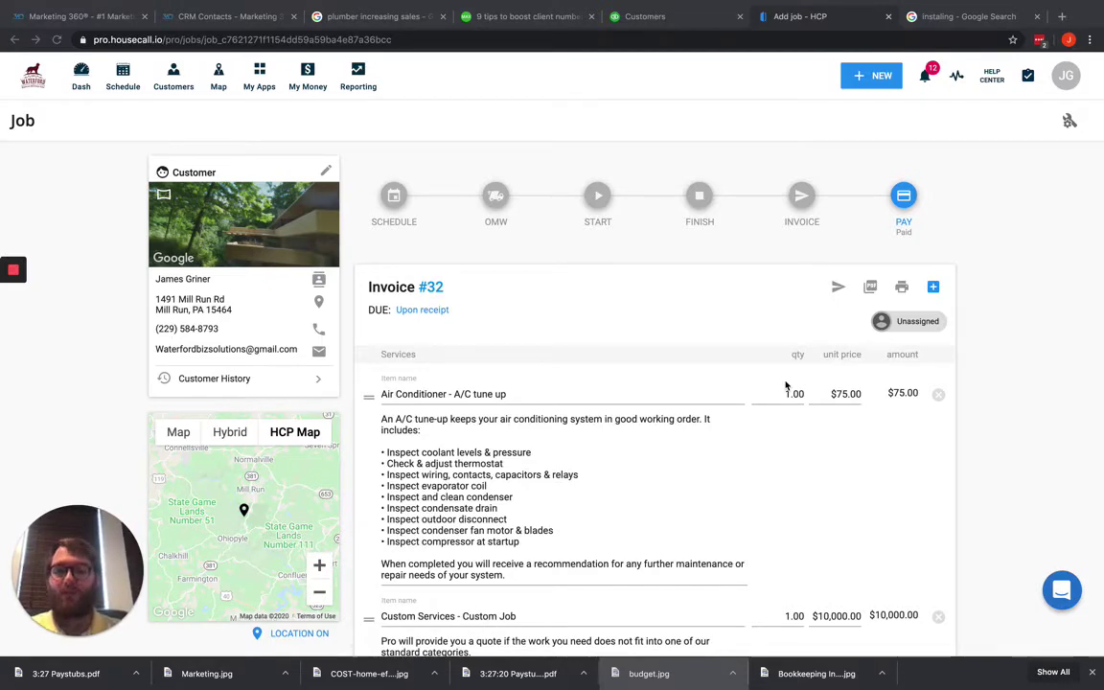
# Step: Issue a $1,000.00 refund against the $10,075.00 credit card payment in the job invoice's payment history
pyautogui.scroll(-1, 711, 345)
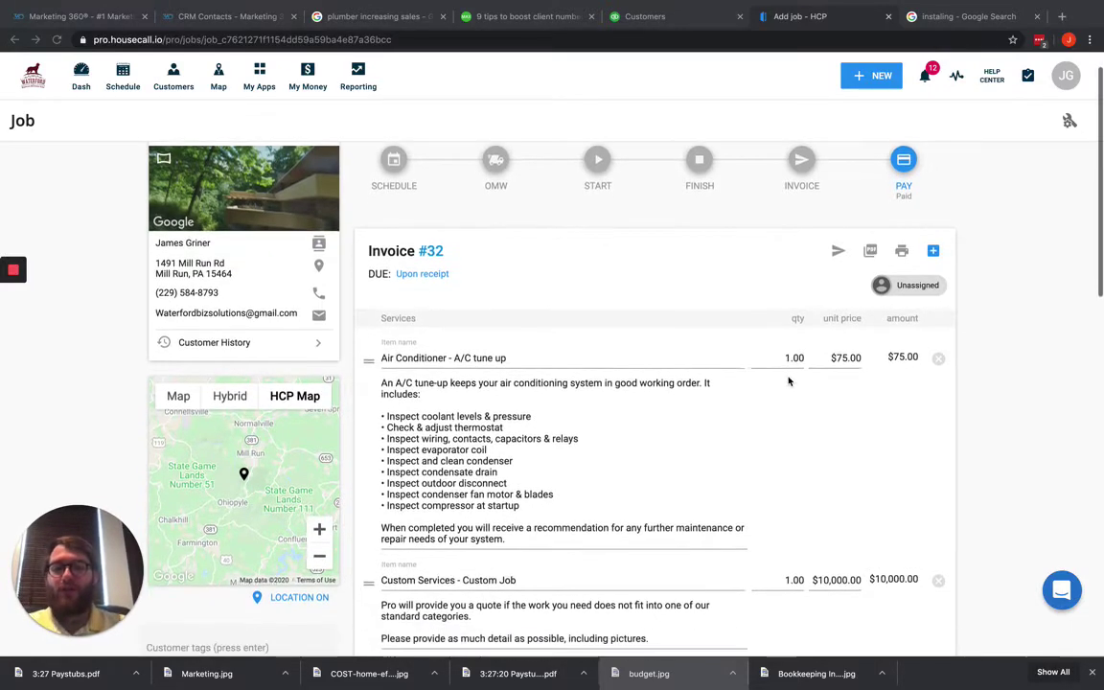
pyautogui.scroll(-2, 671, 336)
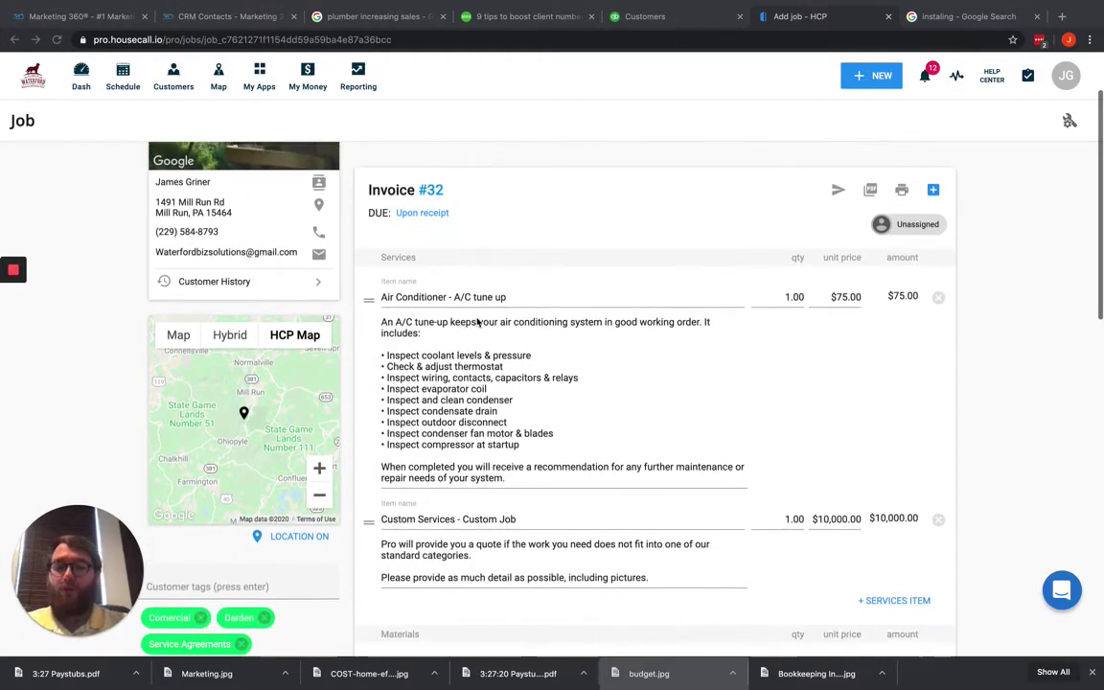
pyautogui.scroll(3, 761, 451)
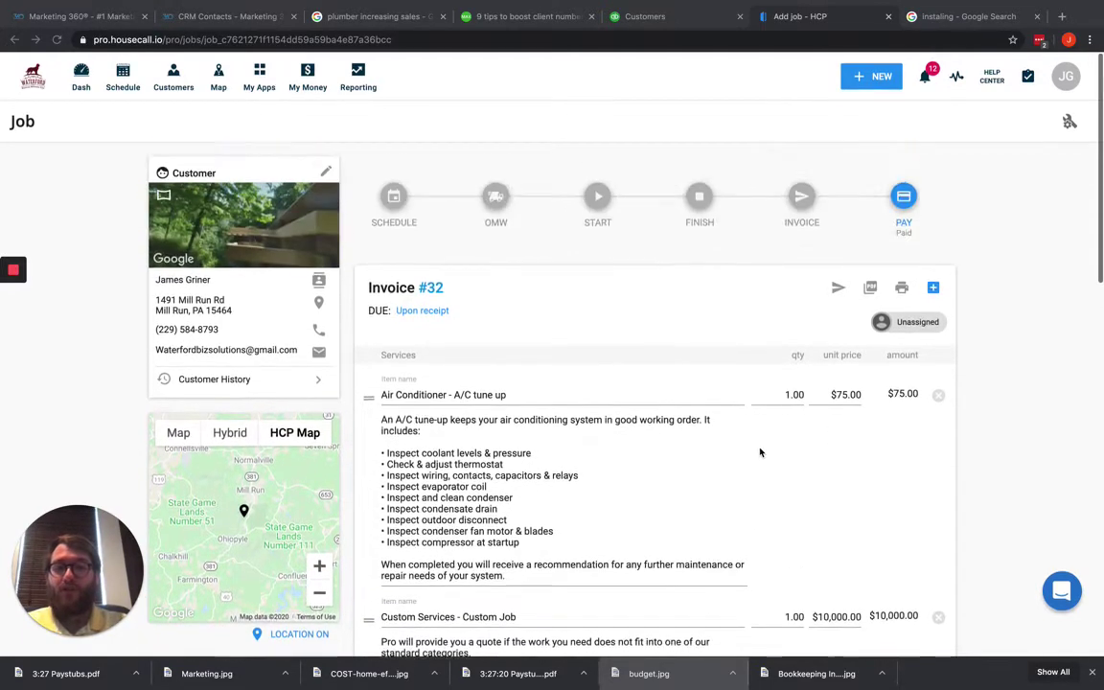
pyautogui.scroll(-15, 860, 357)
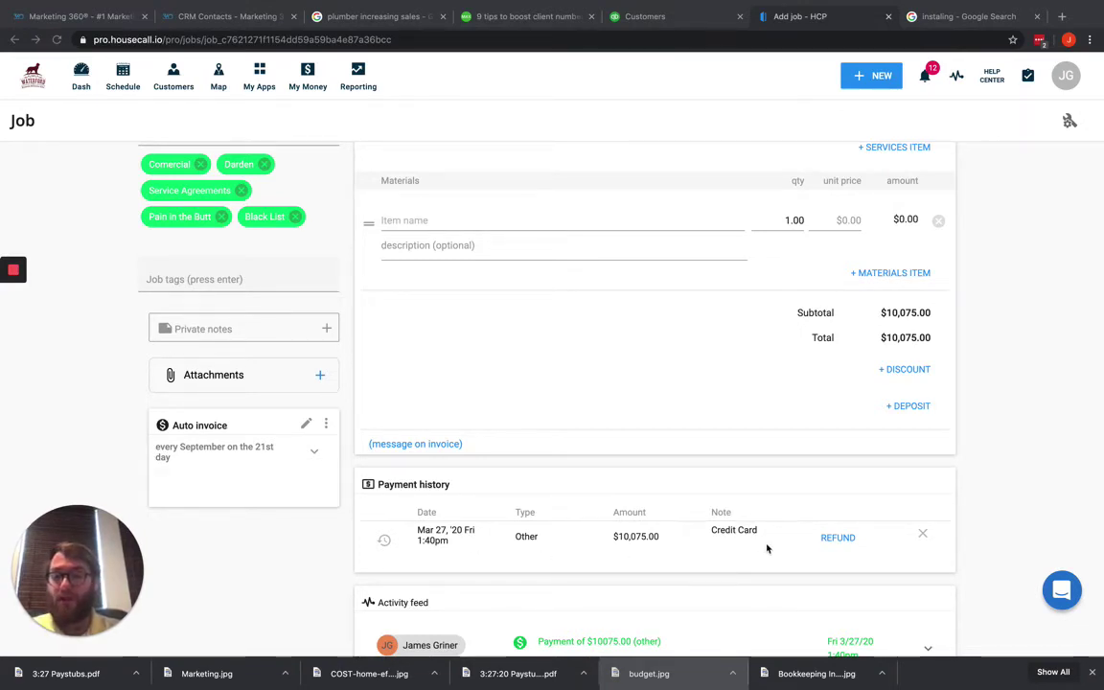
pyautogui.click(840, 539)
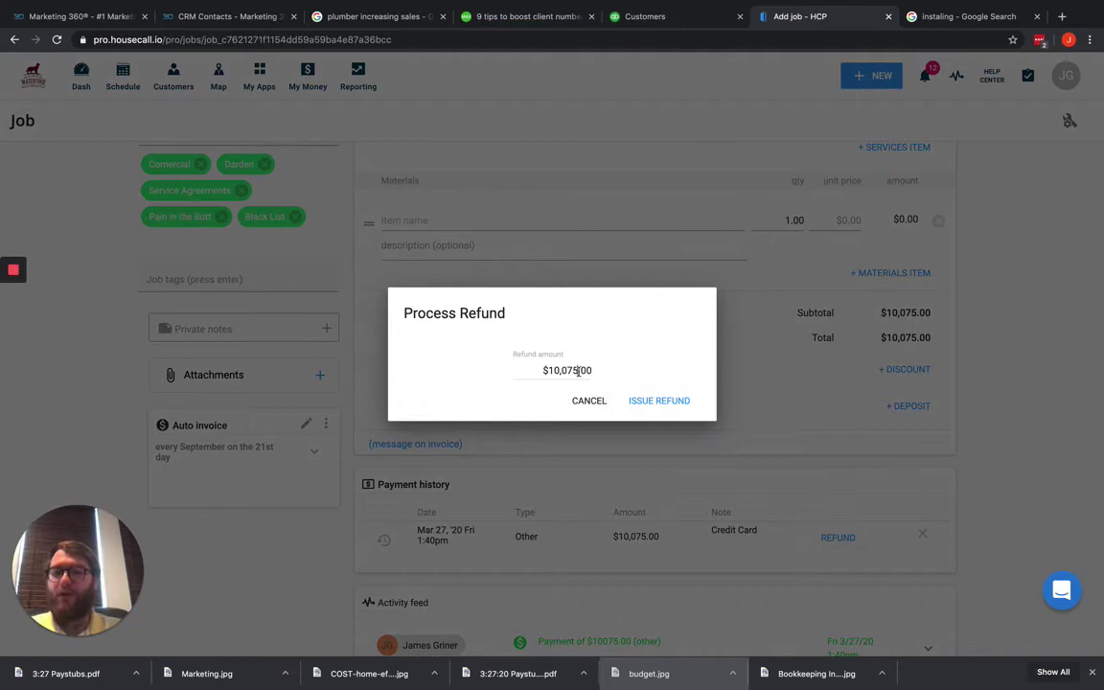
pyautogui.press('BackSpace')
pyautogui.press('BackSpace')
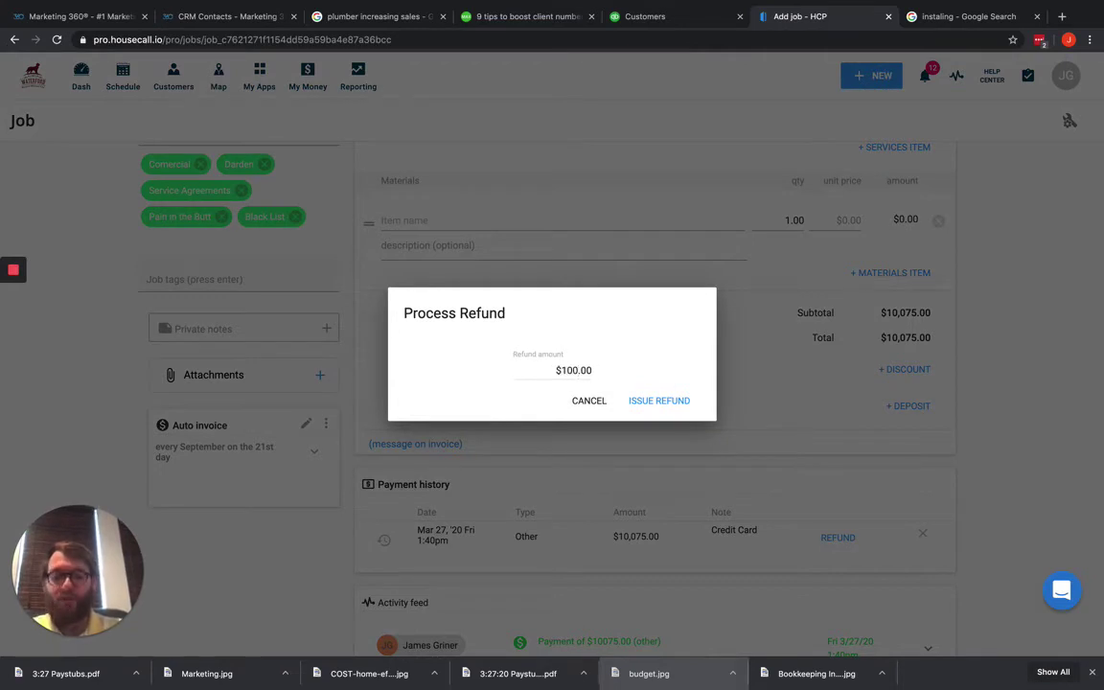
pyautogui.write('0')
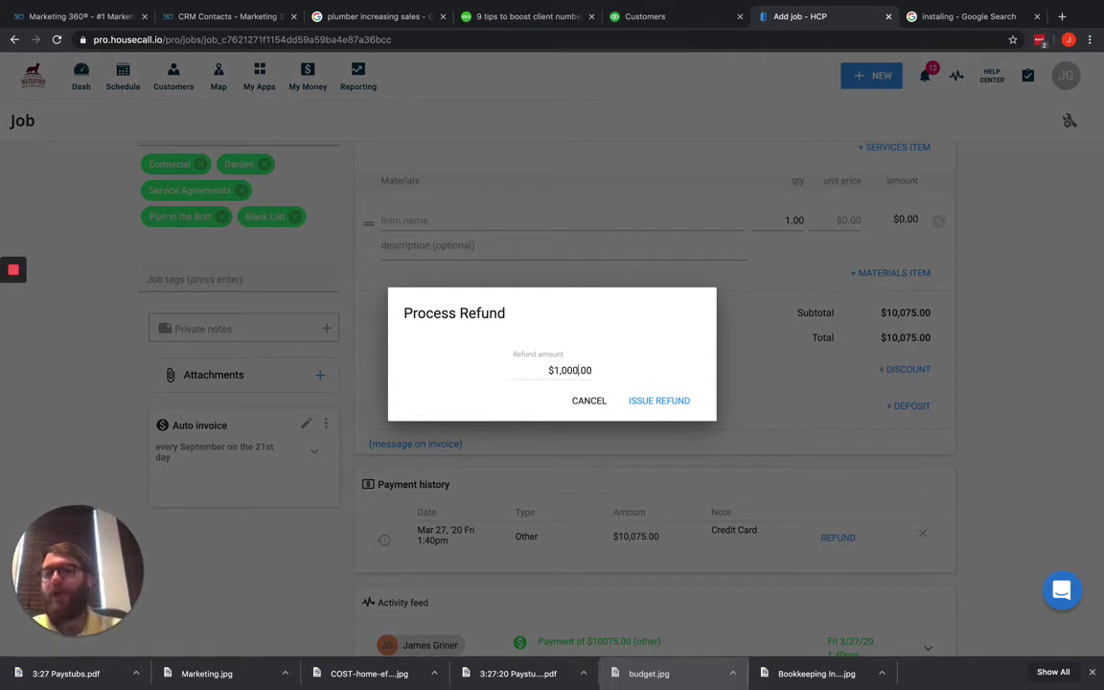
pyautogui.click(658, 400)
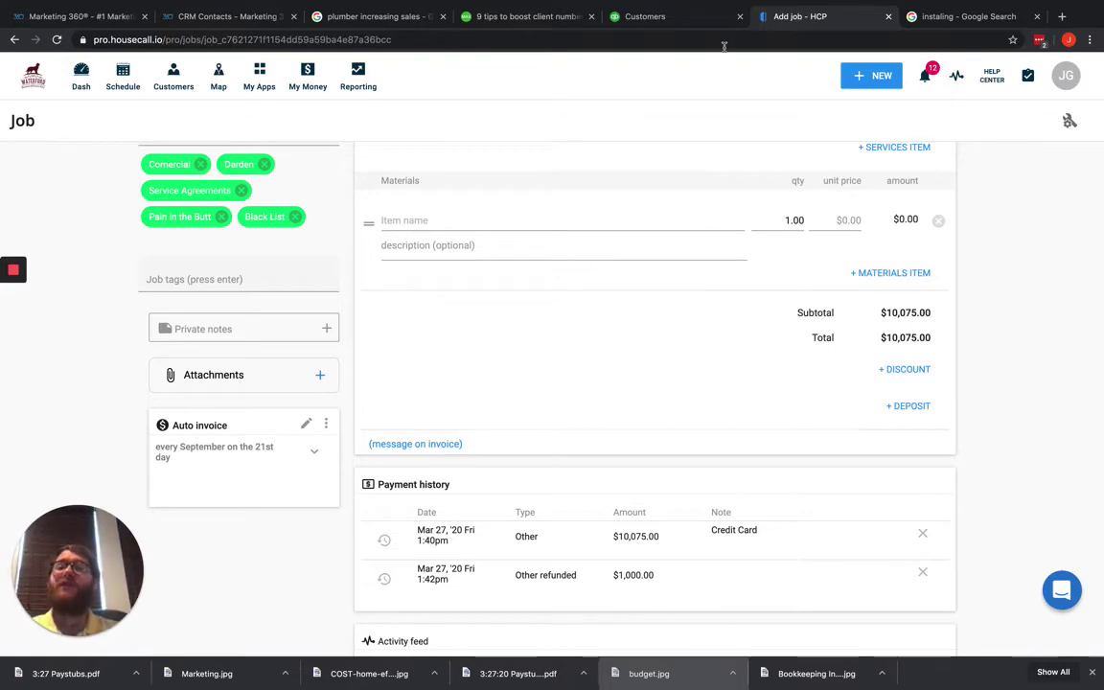
# Step: Compare the customer's transaction list in QuickBooks with the Housecall Pro job's invoice total, payment history and refund
pyautogui.click(678, 25)
pyautogui.scroll(-2, 534, 377)
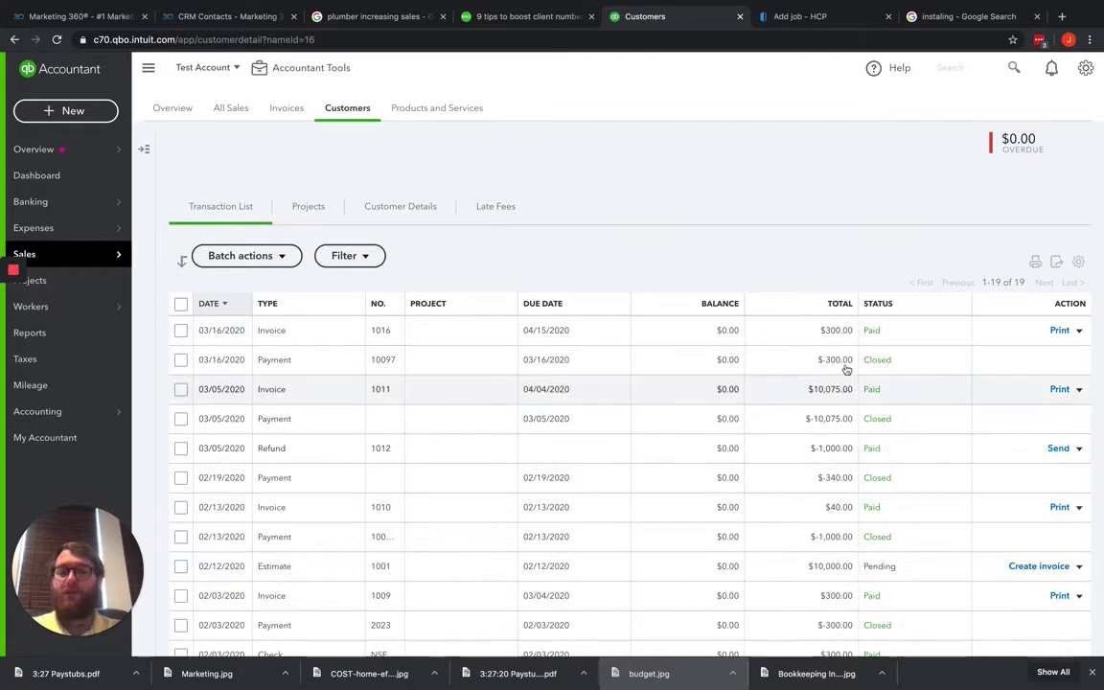
pyautogui.click(799, 19)
pyautogui.scroll(5, 739, 360)
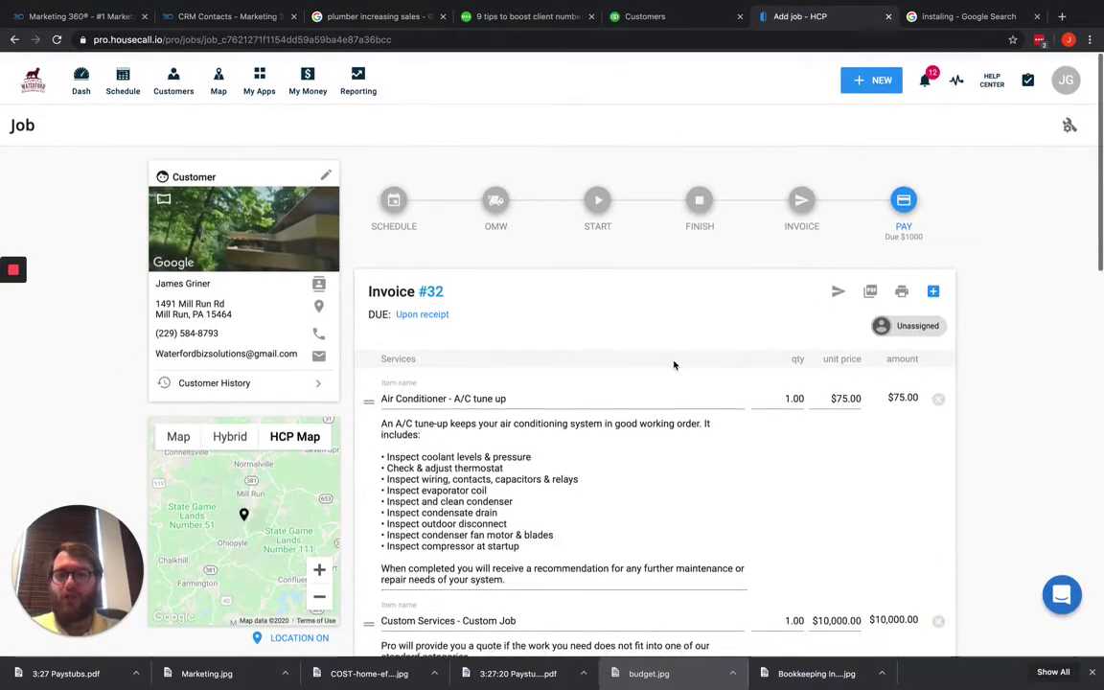
pyautogui.scroll(-4, 730, 503)
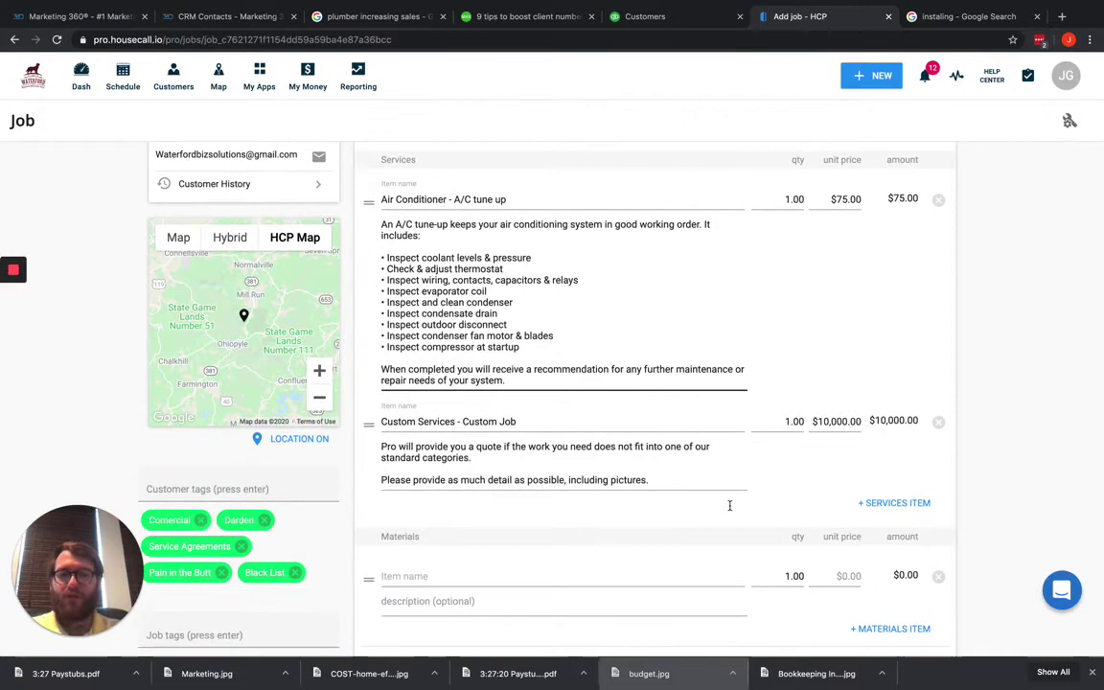
pyautogui.scroll(-5, 915, 458)
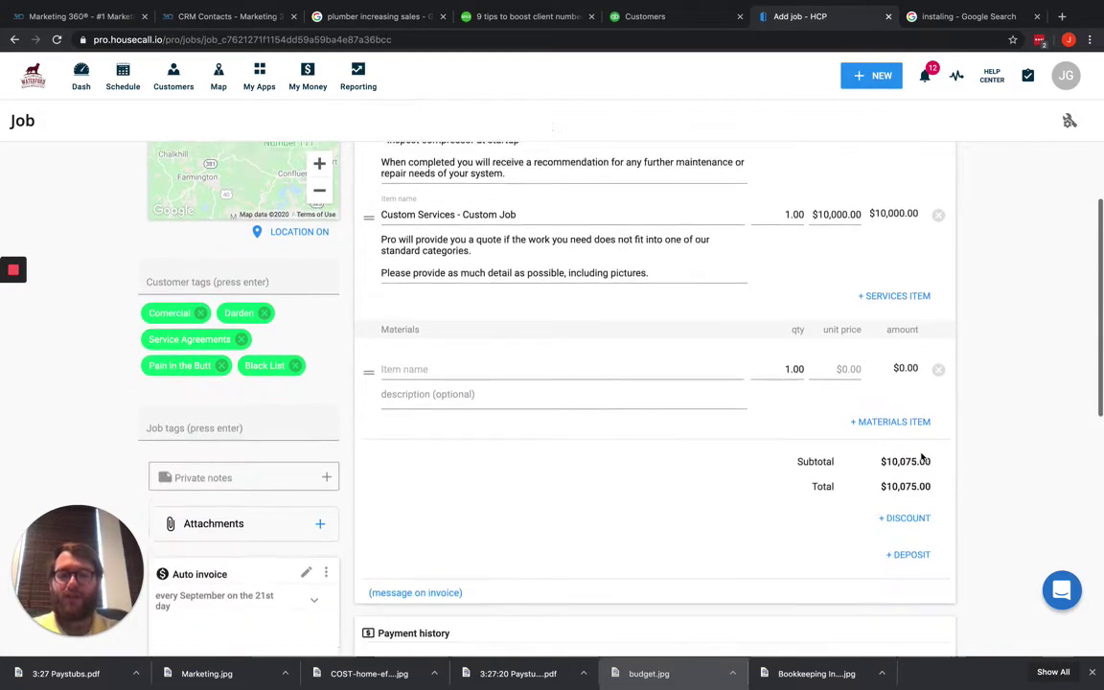
pyautogui.click(638, 16)
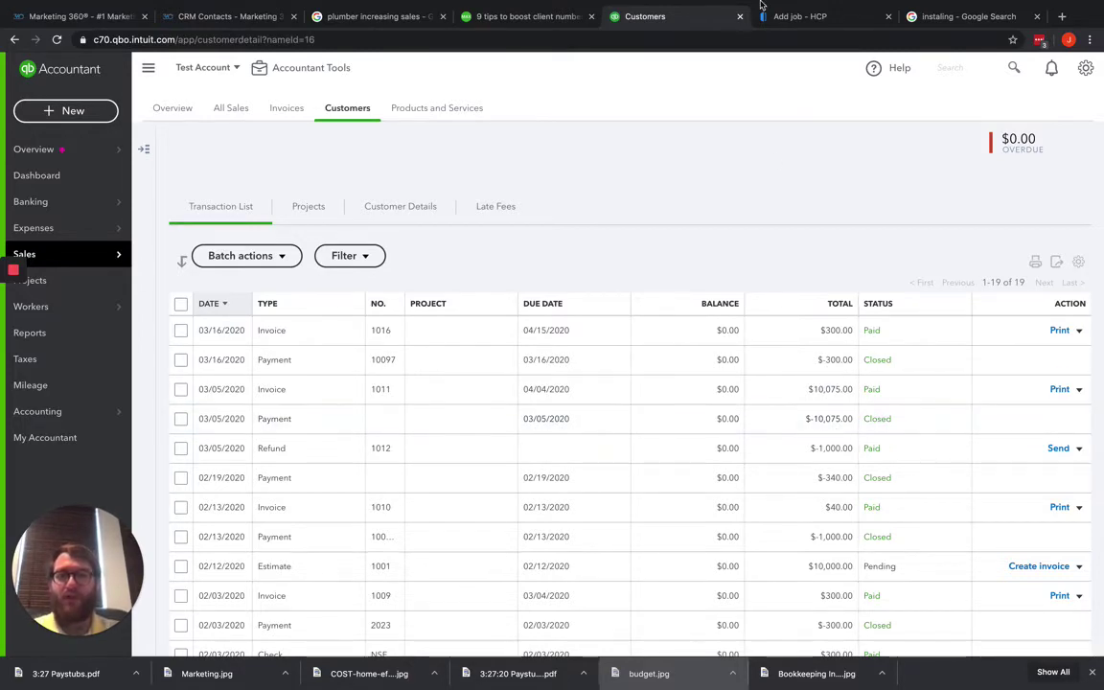
pyautogui.click(803, 16)
pyautogui.scroll(-3, 700, 431)
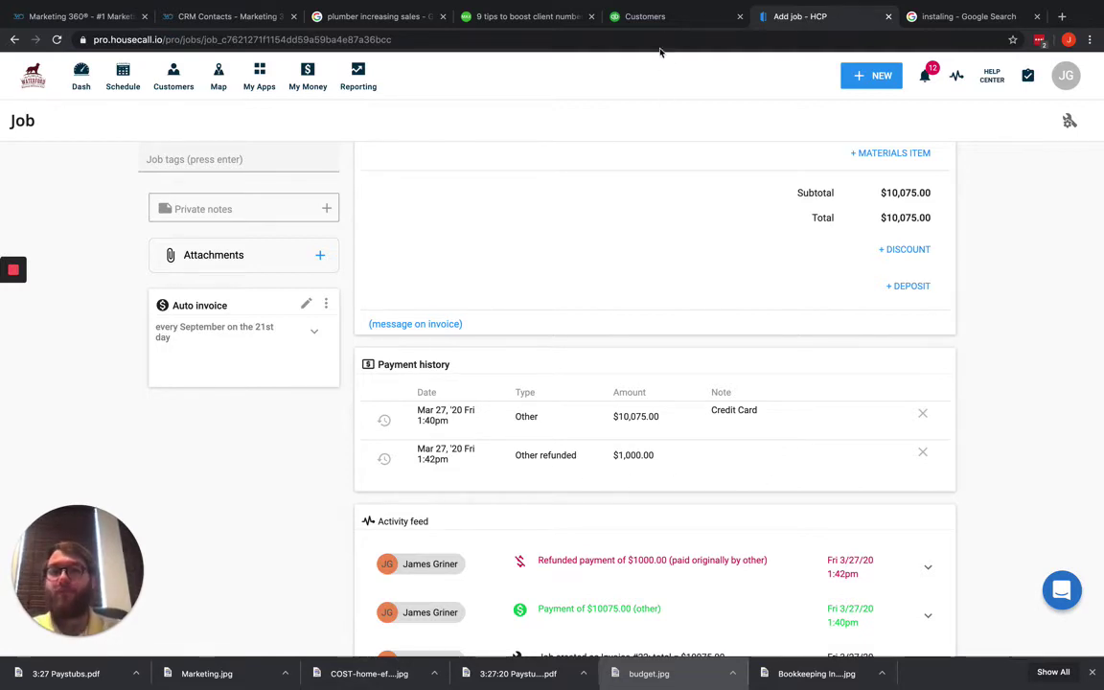
# Step: Switch to QuickBooks and start a new bank deposit
pyautogui.click(628, 17)
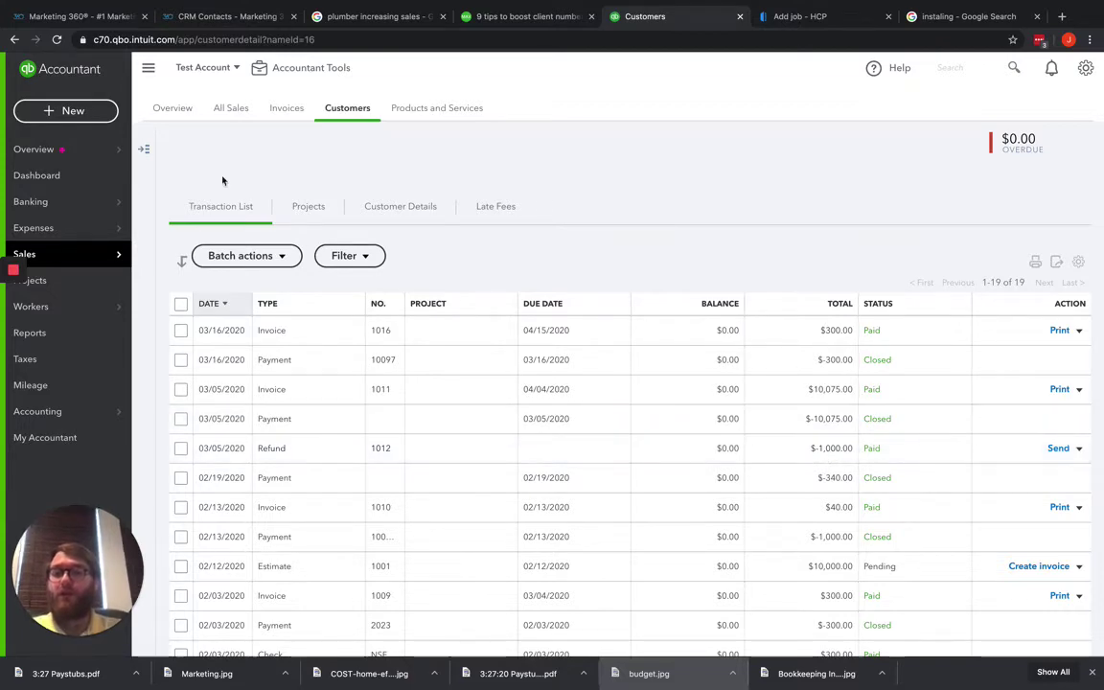
pyautogui.click(96, 111)
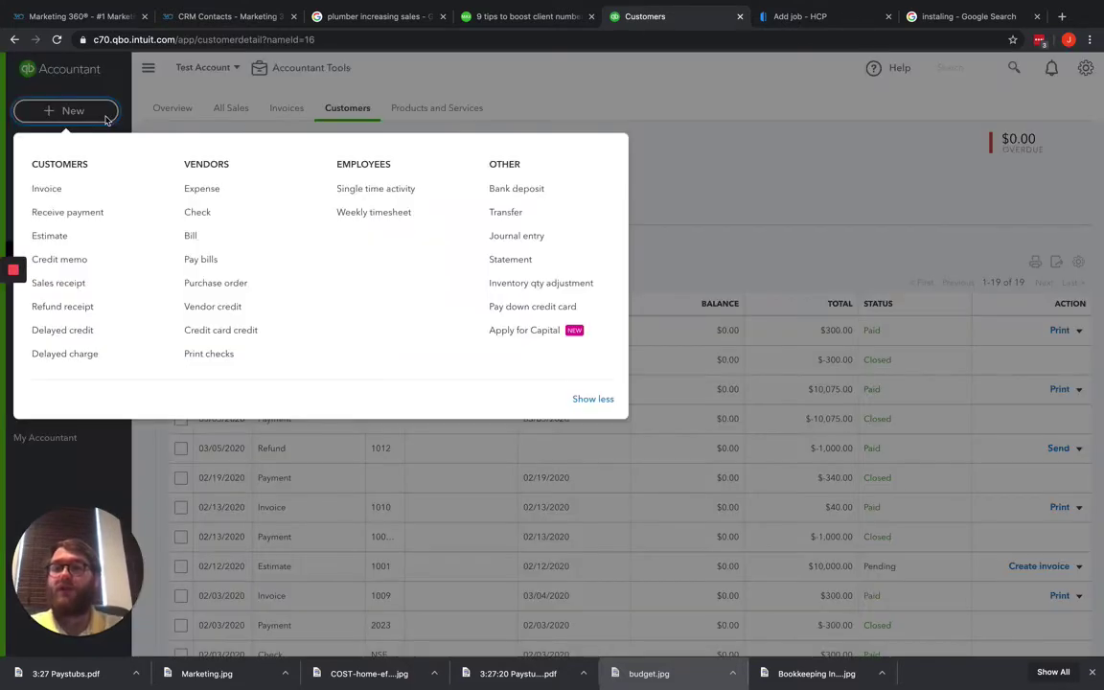
pyautogui.click(511, 191)
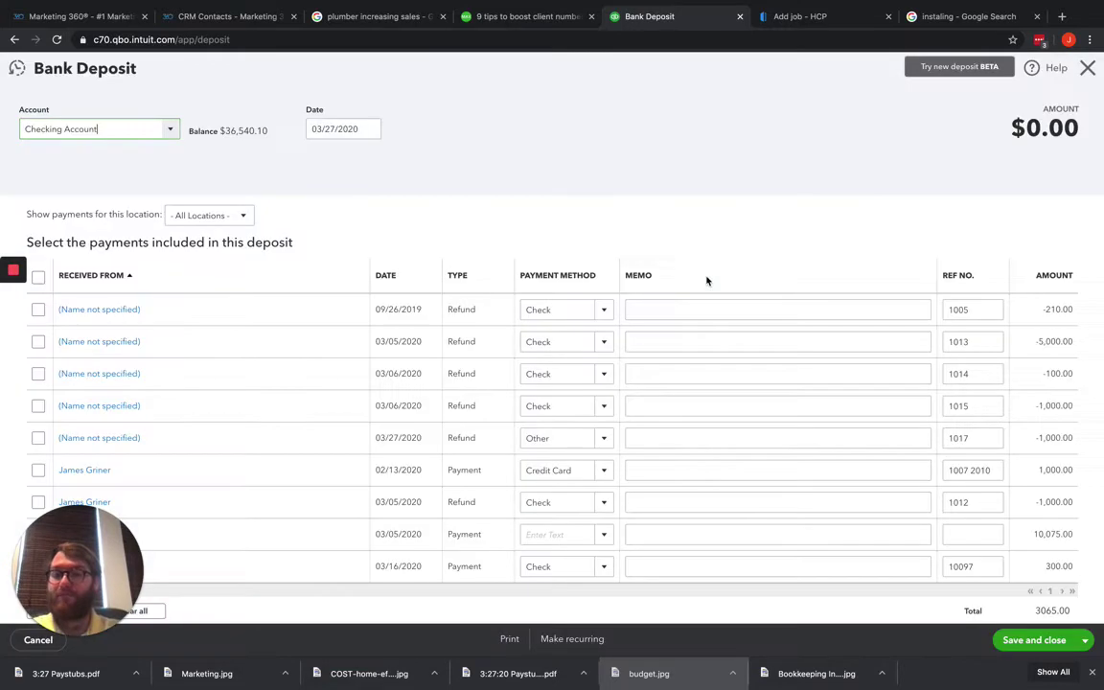
# Step: Include the 03/05/2020 payment of 10,075.00, the 02/13/2020 payment of 1,000.00 and the 03/16/2020 payment of 300.00 in the deposit
pyautogui.scroll(-1, 745, 307)
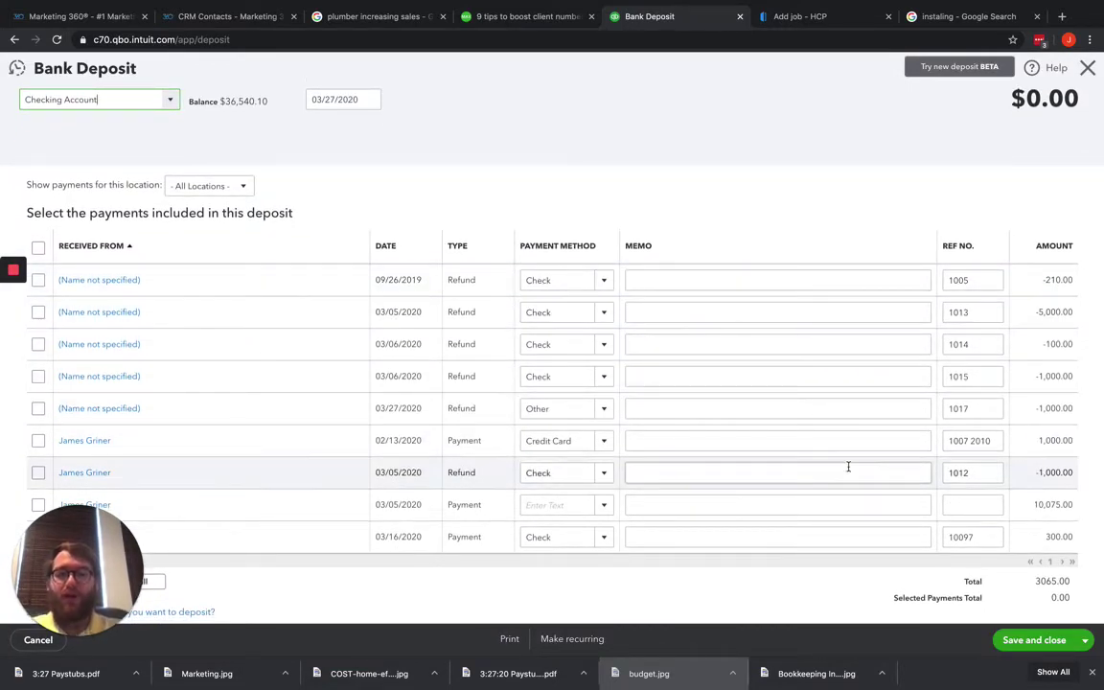
pyautogui.scroll(-3, 854, 509)
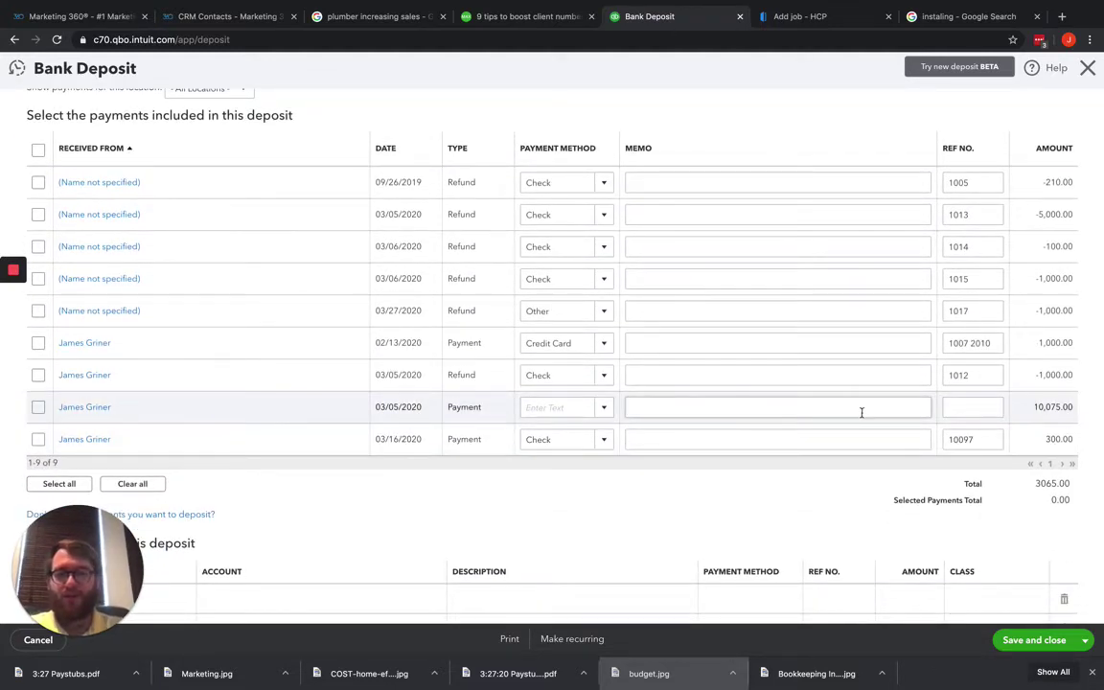
pyautogui.click(38, 407)
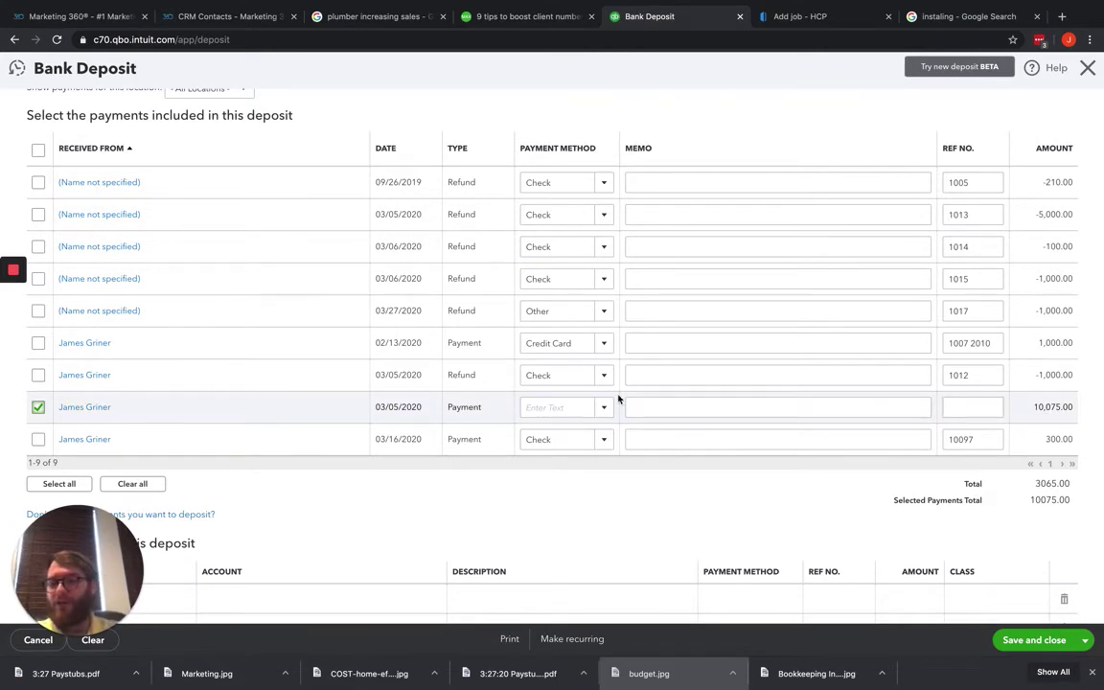
pyautogui.click(38, 342)
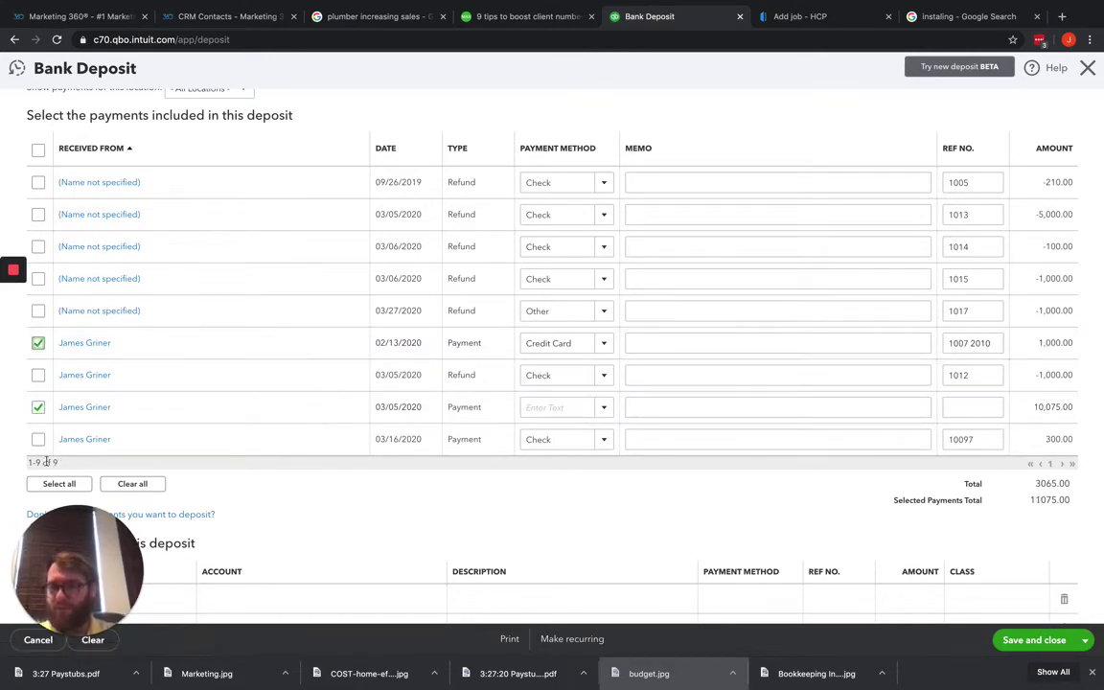
pyautogui.click(38, 439)
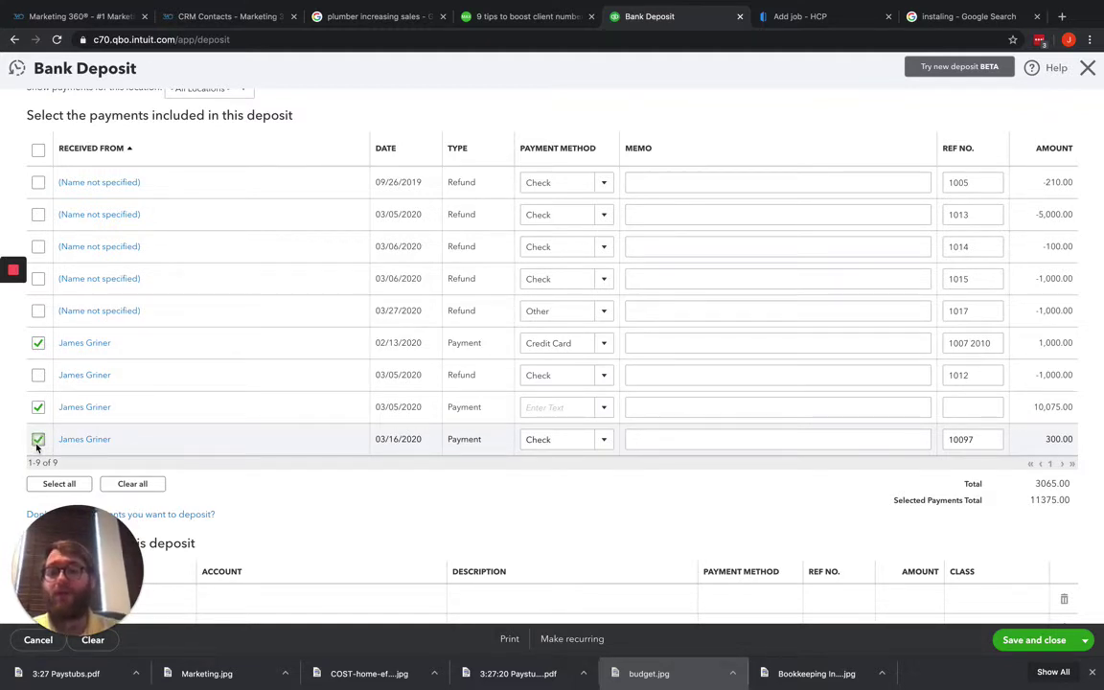
# Step: Add three Housecall Pro lines to the deposit under the Housecall Pro Credit Processing Fee account for -251.87, -25.00 and -7.50
pyautogui.scroll(-4, 137, 424)
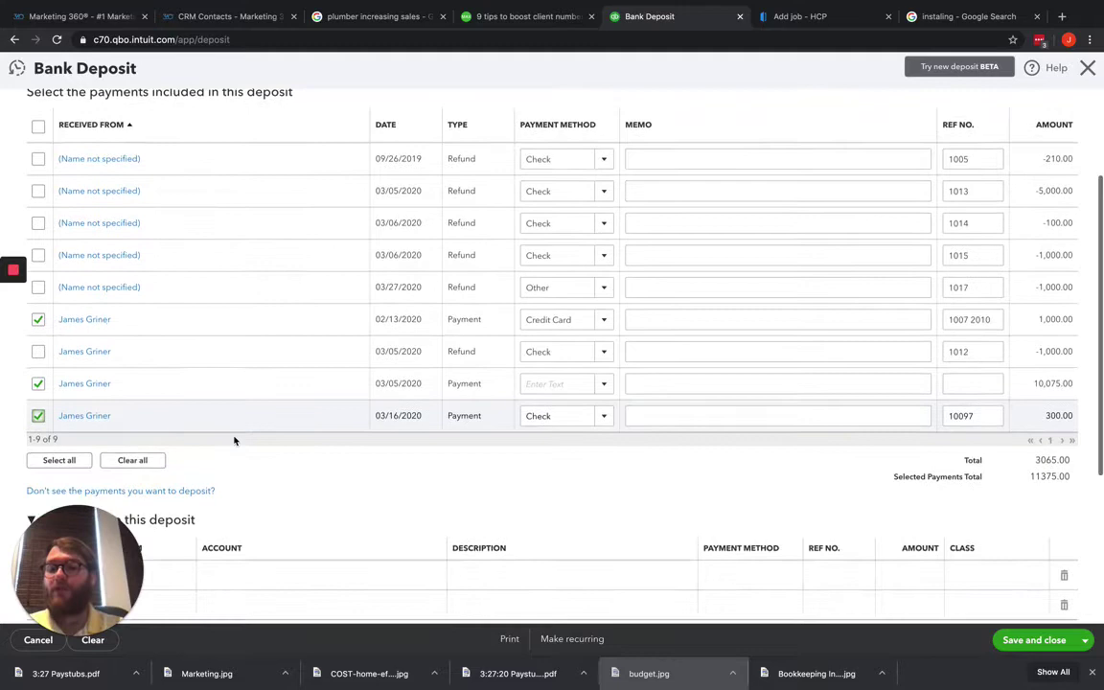
pyautogui.click(137, 424)
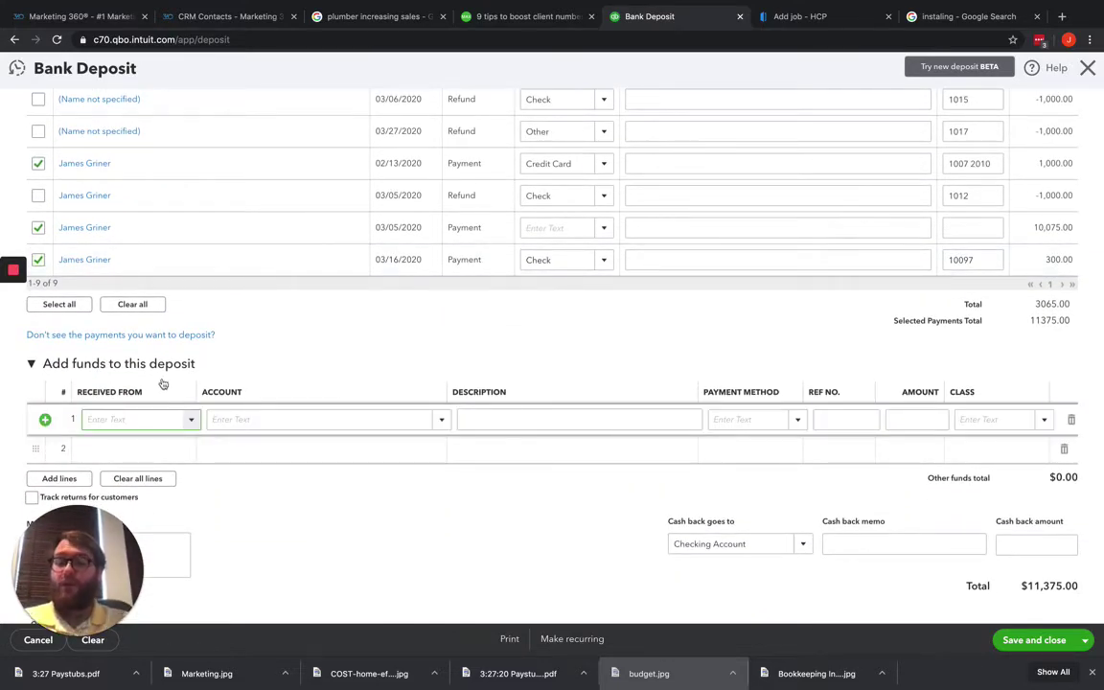
pyautogui.click(218, 419)
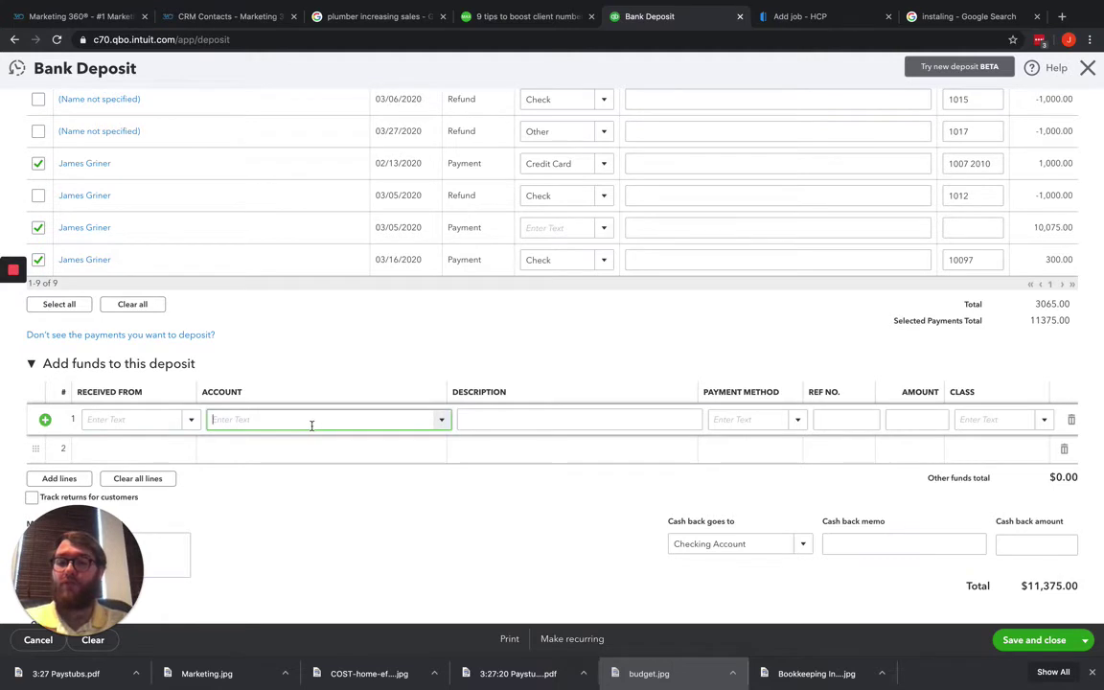
pyautogui.click(885, 419)
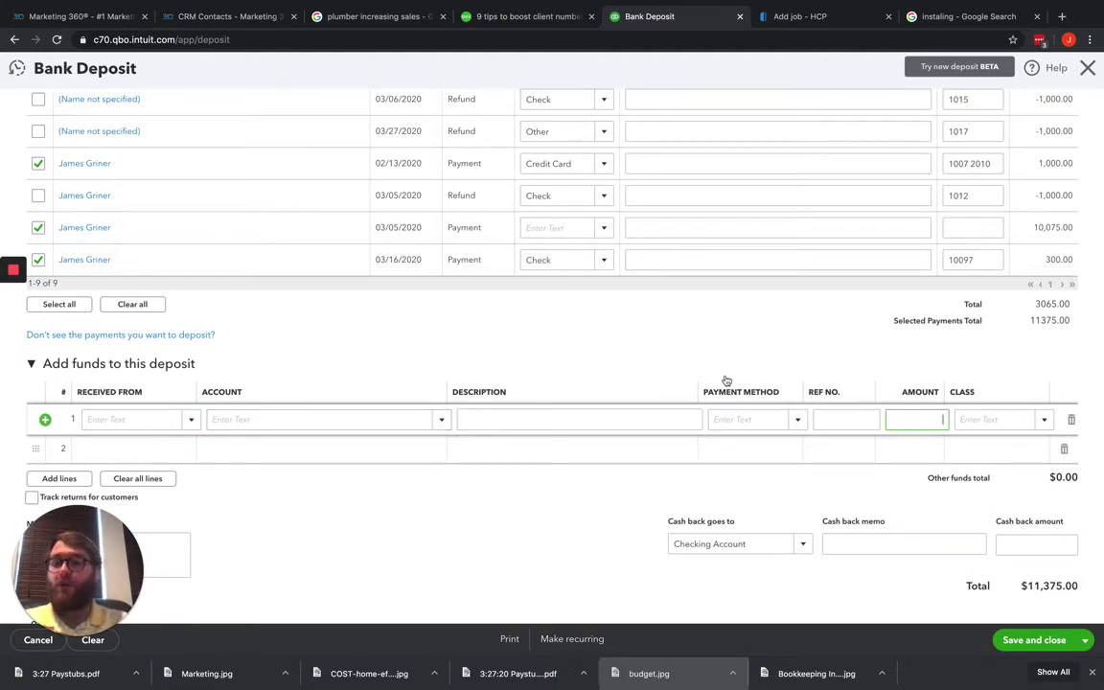
pyautogui.scroll(2, 465, 349)
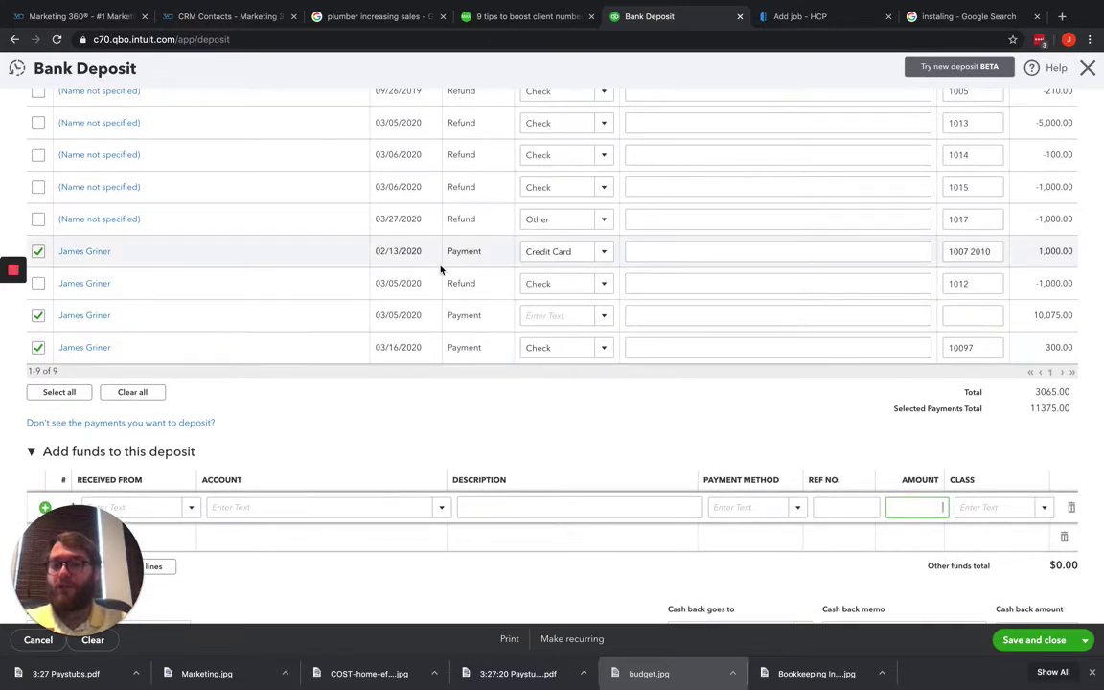
pyautogui.click(13, 300)
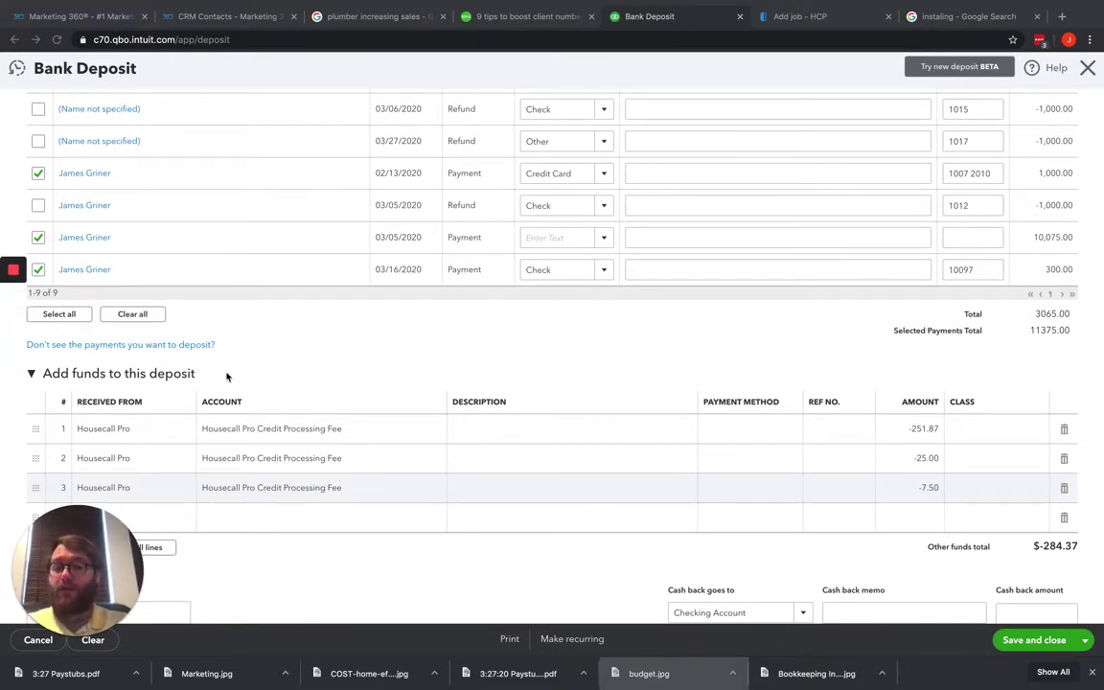
pyautogui.scroll(-1, 206, 341)
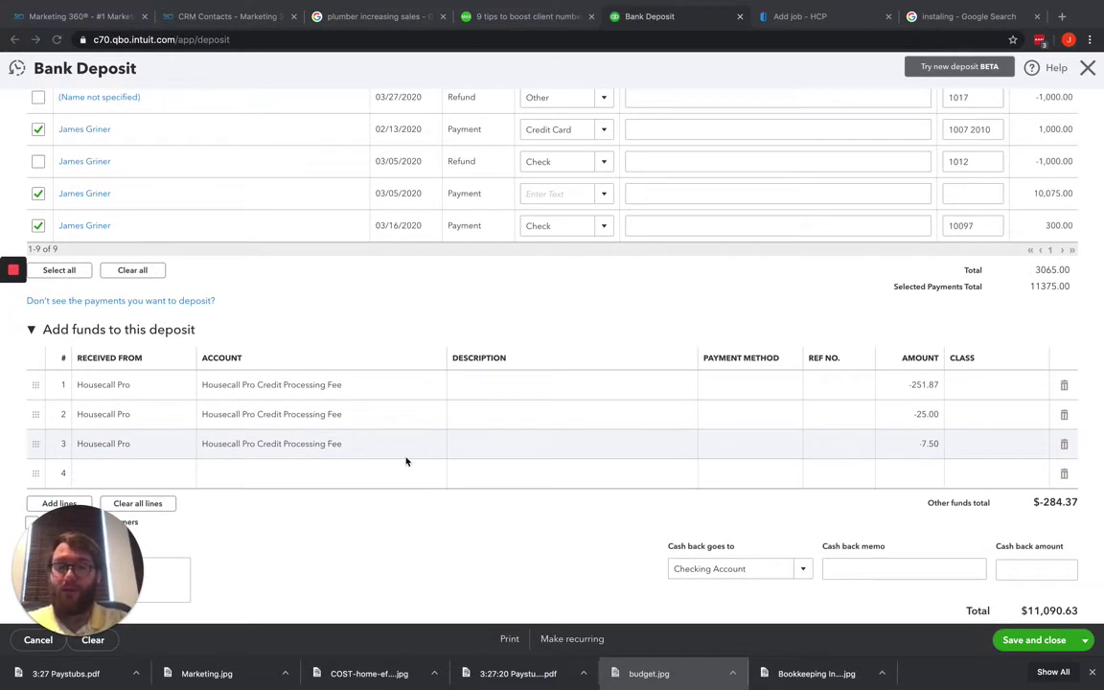
pyautogui.scroll(1, 906, 203)
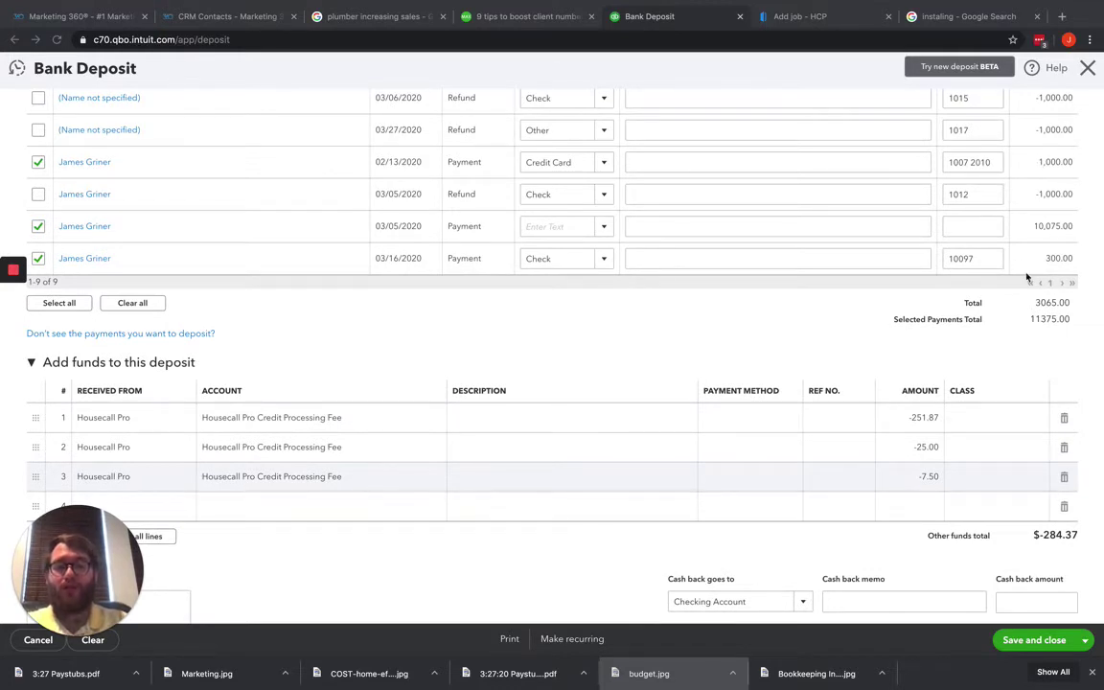
# Step: Switch to Housecall Pro and check the pending transactions and payouts in My Money
pyautogui.click(838, 14)
pyautogui.click(319, 90)
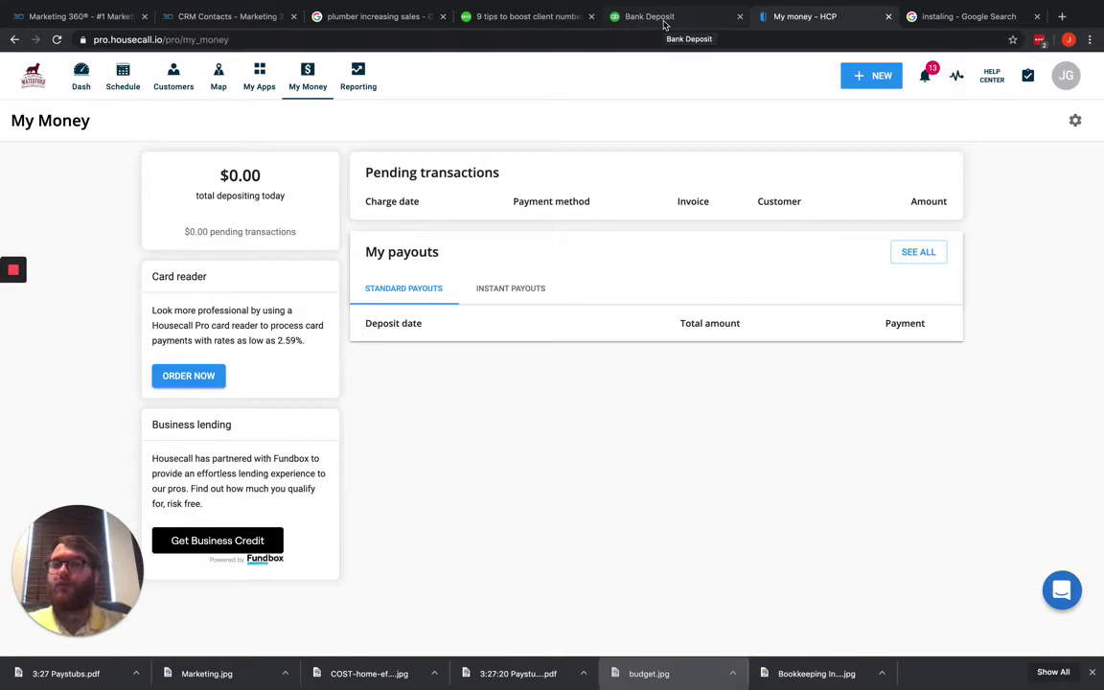
# Step: Switch to QuickBooks and include the 03/05/2020 refund of -1,000.00 in the bank deposit
pyautogui.click(663, 21)
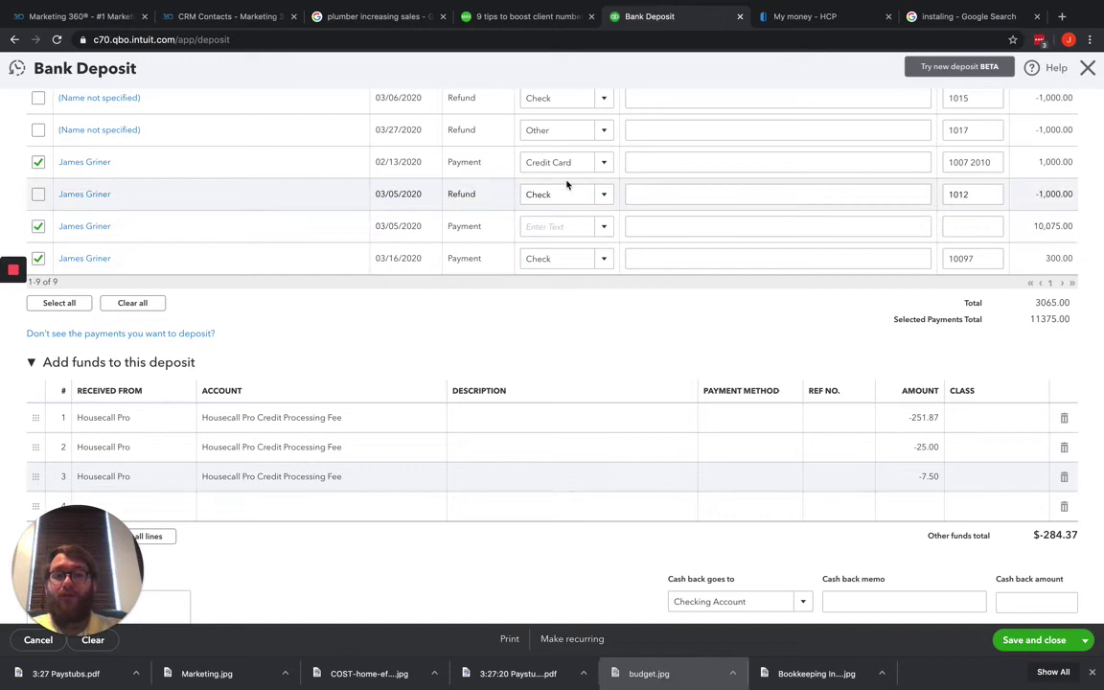
pyautogui.click(38, 194)
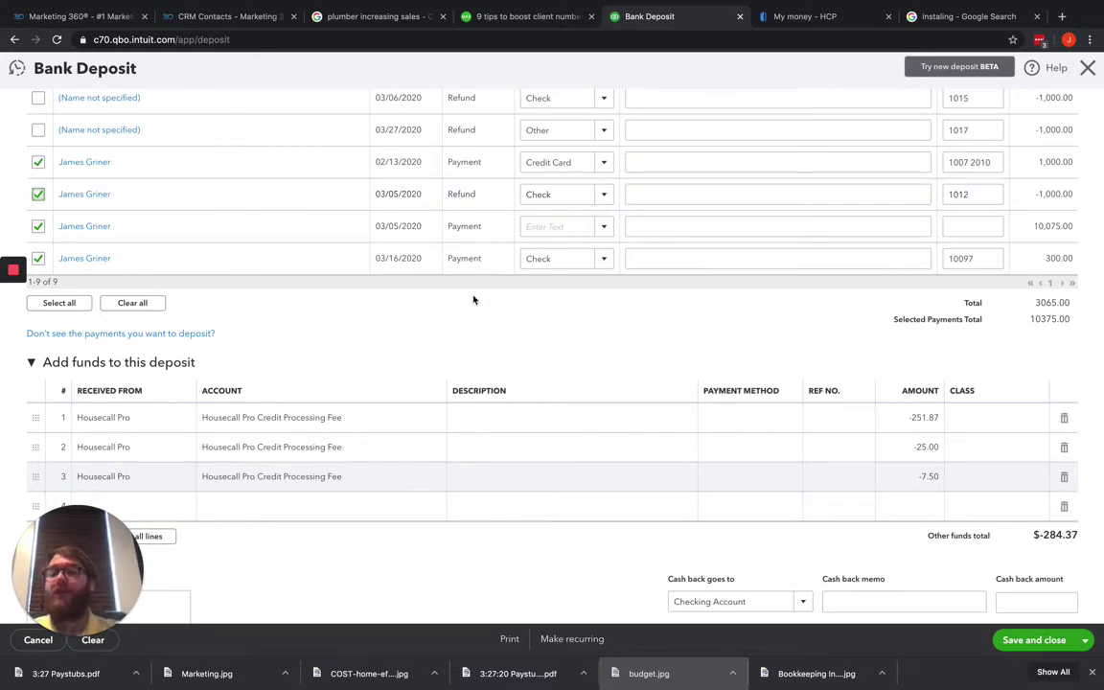
# Step: Add a fourth Housecall Pro line to the deposit under the Housecall Pro Credit Processing Fee account for 25.00
pyautogui.scroll(-3, 474, 301)
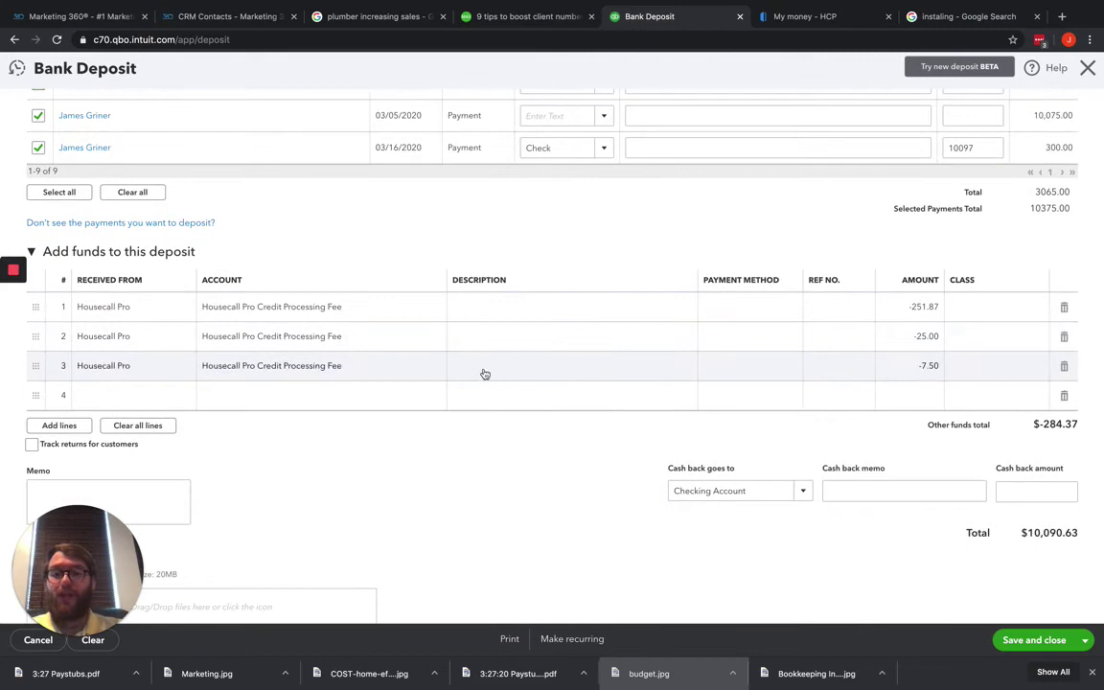
pyautogui.click(155, 406)
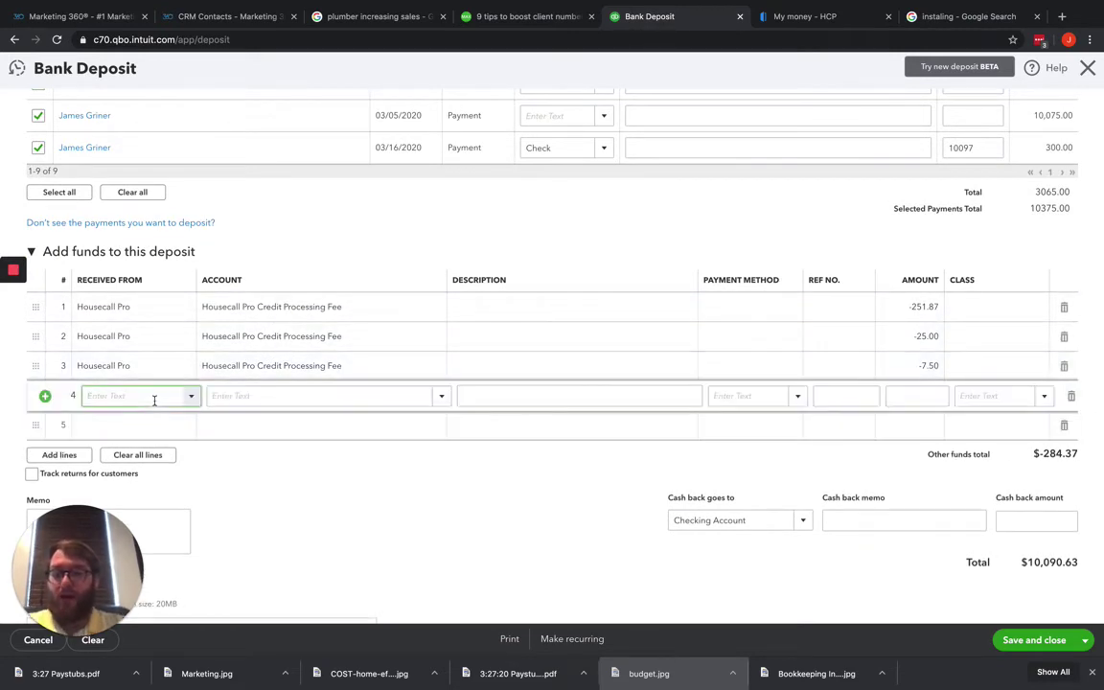
pyautogui.write('Housecall Pro')
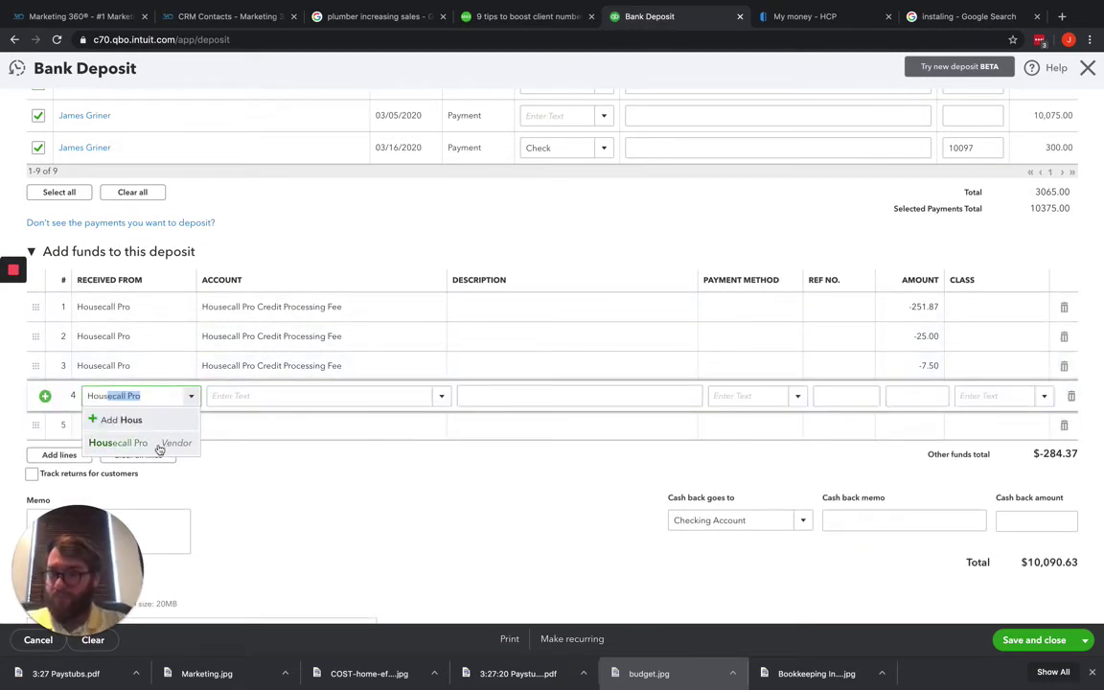
pyautogui.click(134, 443)
pyautogui.click(273, 395)
pyautogui.write('Housecall Pro Credit Processing Fee')
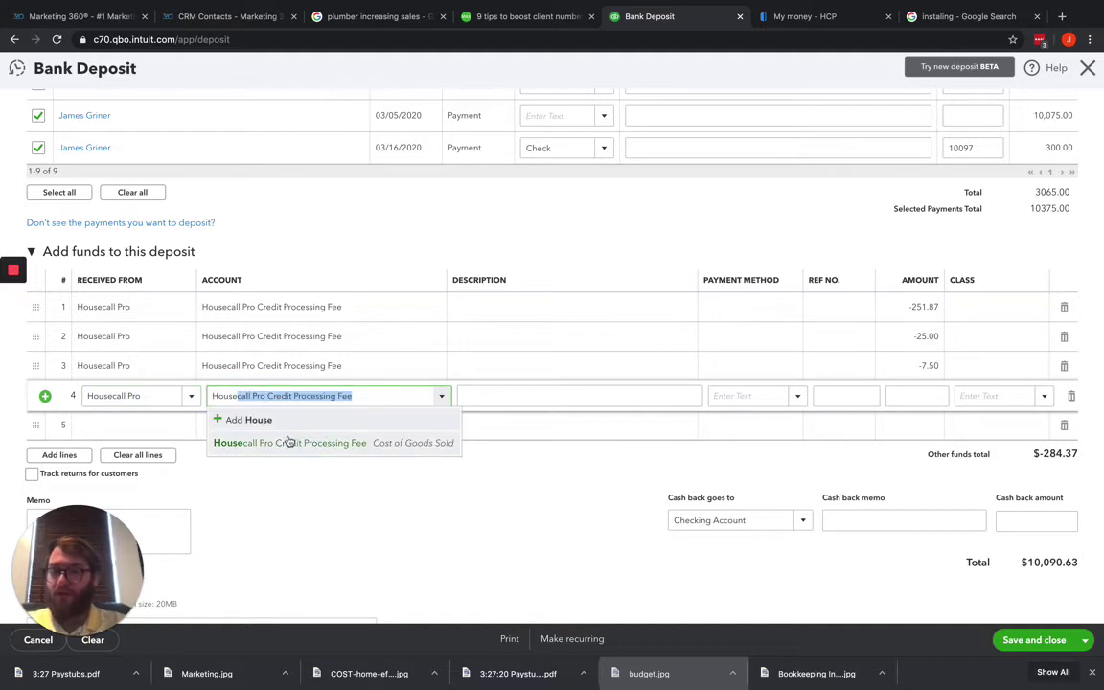
pyautogui.press('Return')
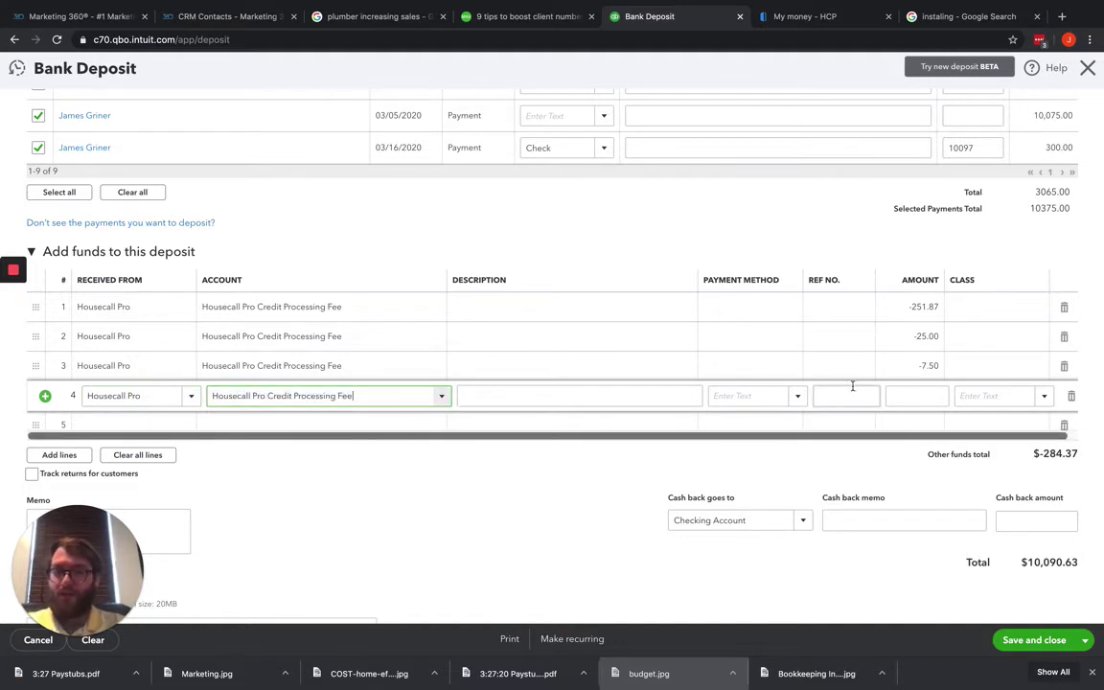
pyautogui.click(918, 397)
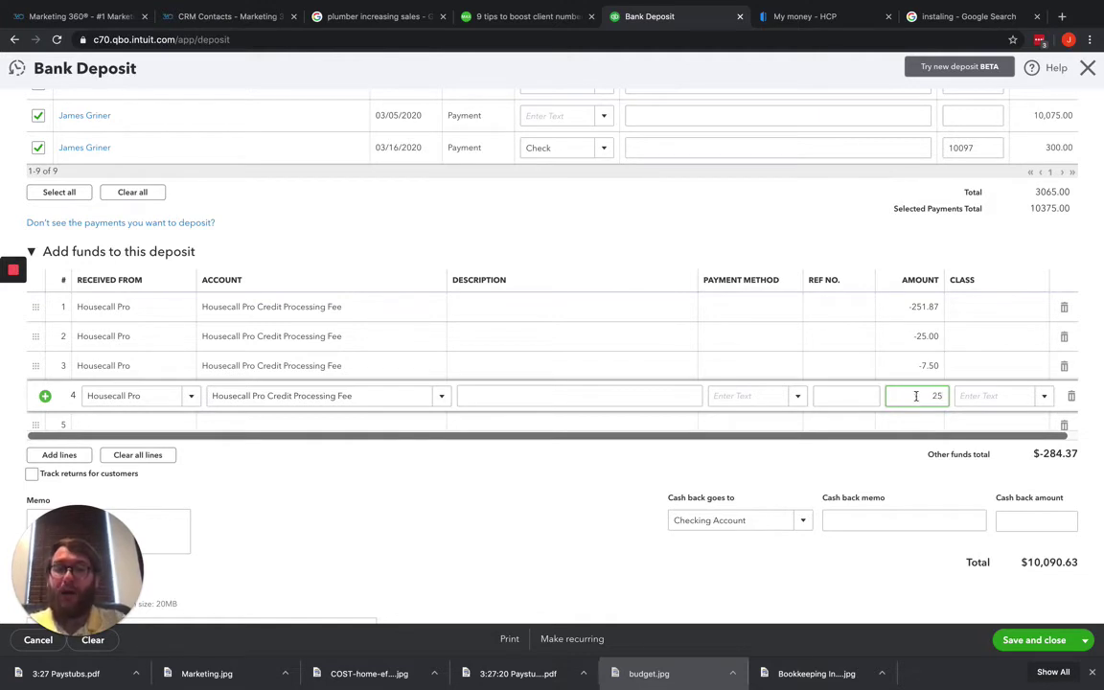
pyautogui.click(909, 454)
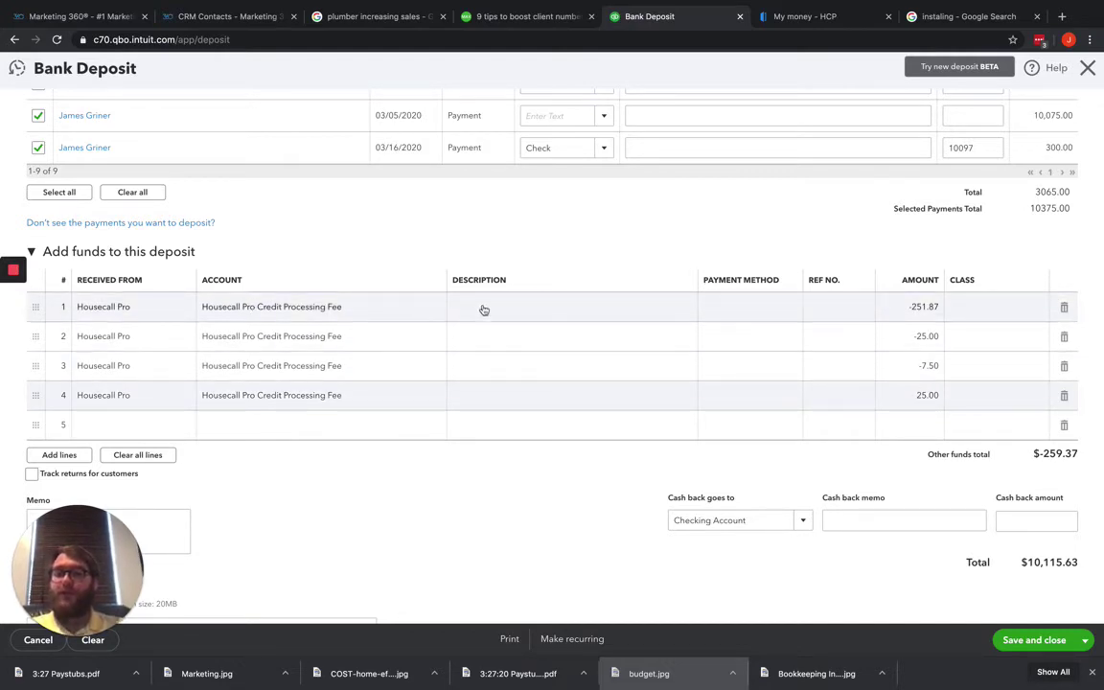
# Step: Compare the QuickBooks deposit total with the payout total amount in Housecall Pro's My Money
pyautogui.scroll(2, 575, 314)
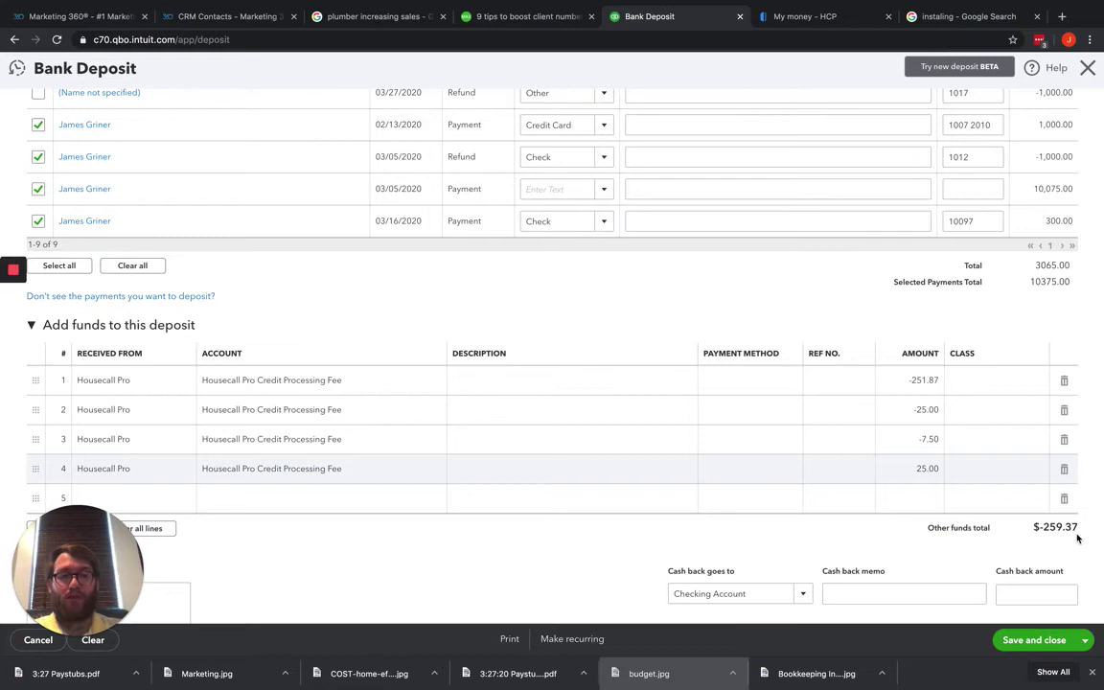
pyautogui.scroll(-3, 1054, 537)
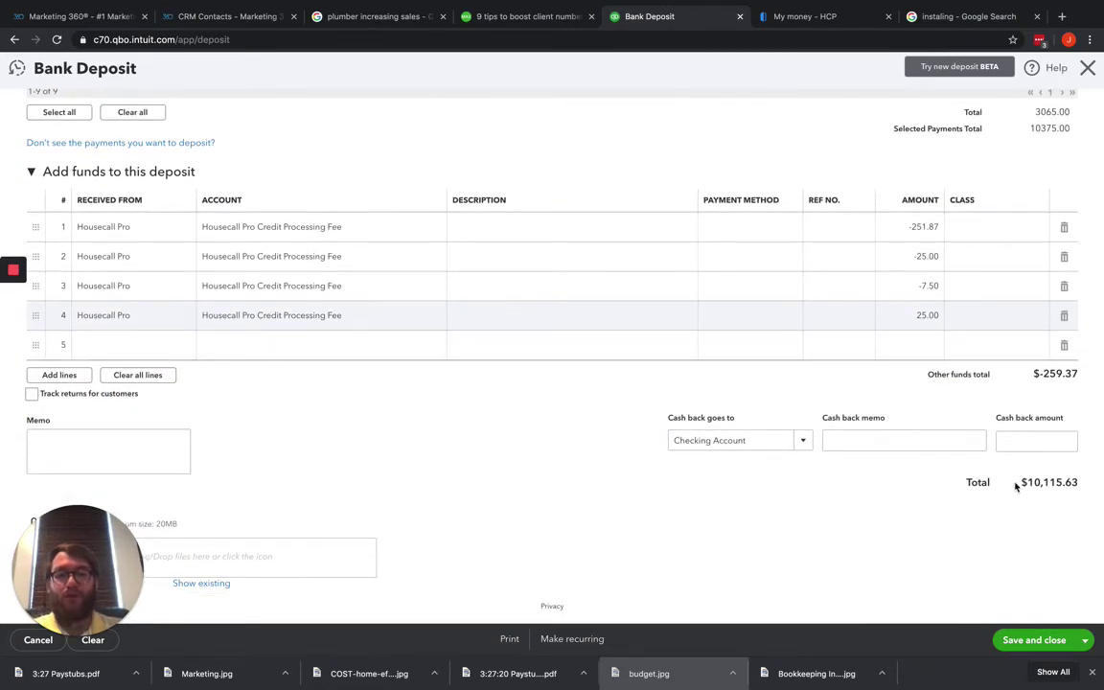
pyautogui.moveTo(1016, 486); pyautogui.dragTo(1097, 486)
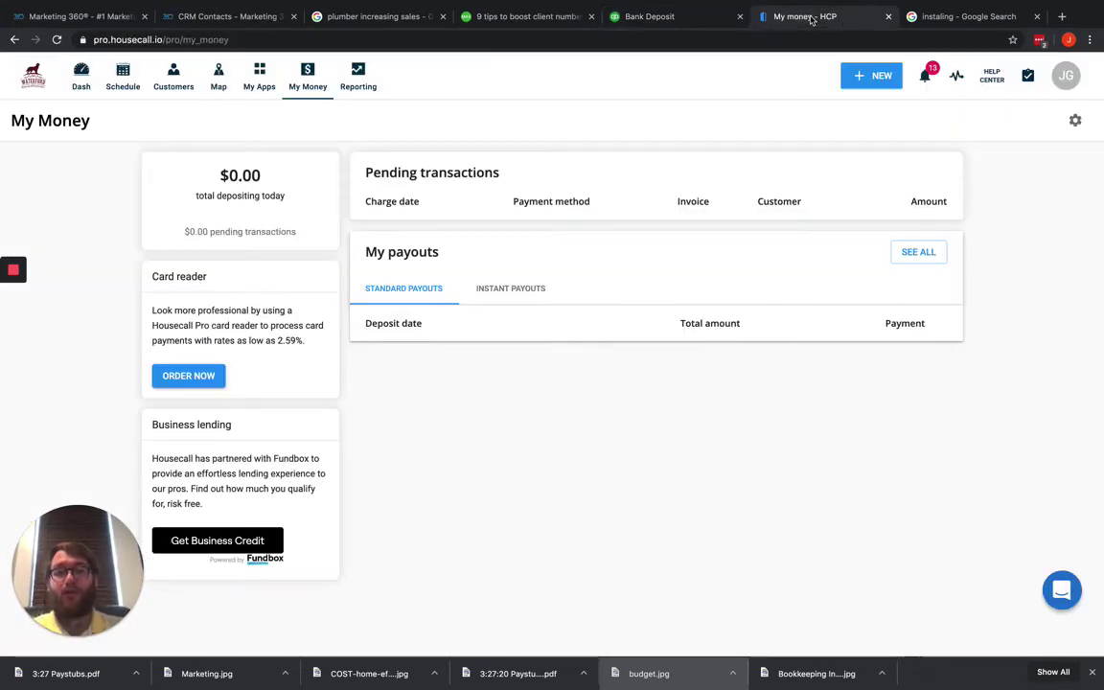
pyautogui.click(766, 16)
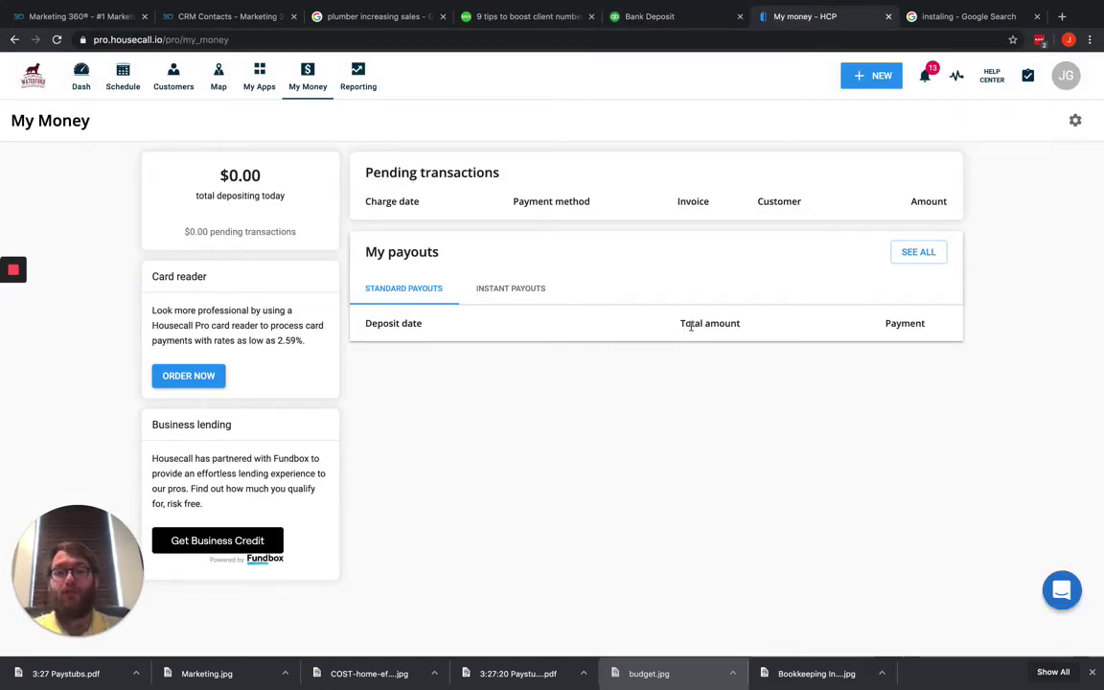
pyautogui.moveTo(686, 323); pyautogui.dragTo(740, 323)
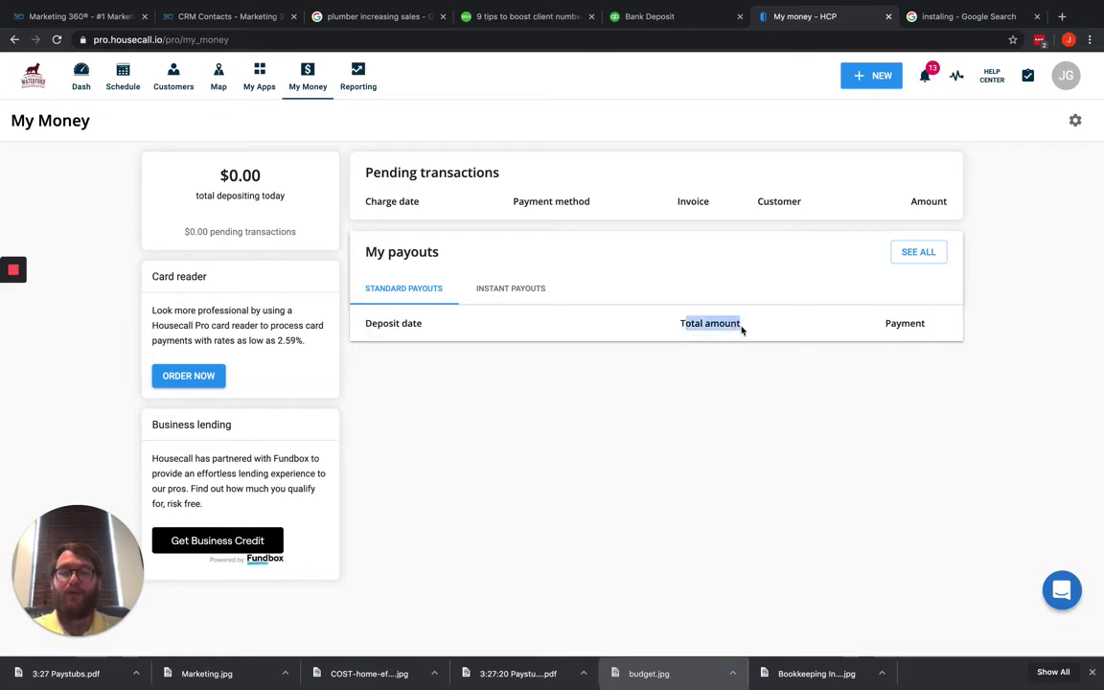
pyautogui.click(613, 17)
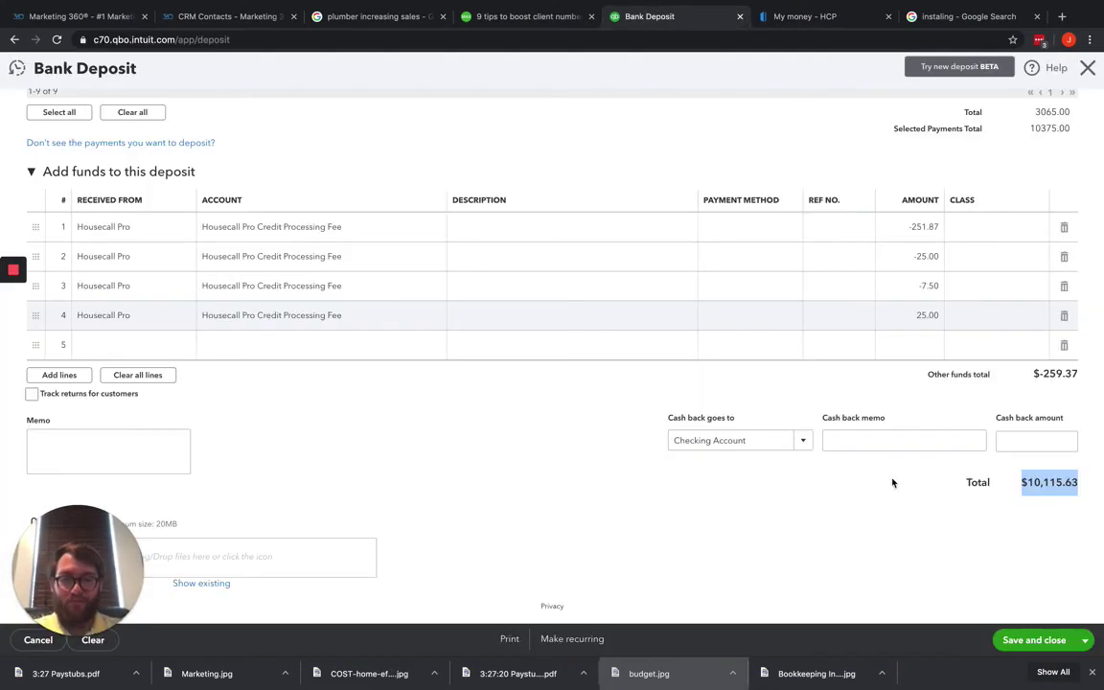
pyautogui.scroll(3, 1008, 483)
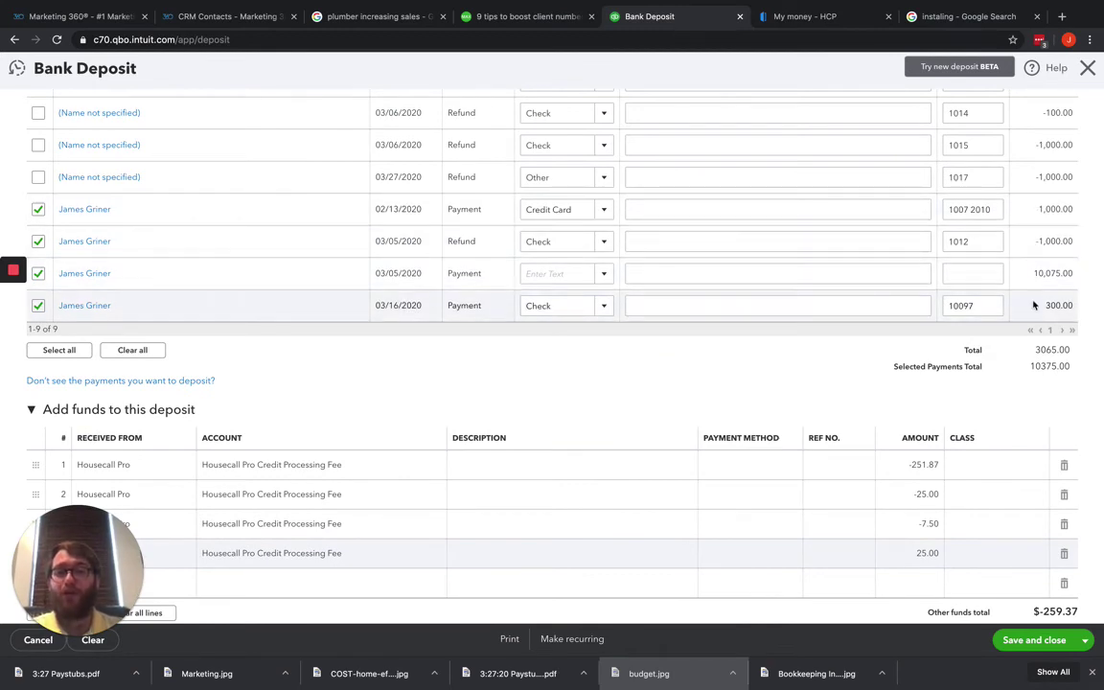
pyautogui.scroll(-2, 1032, 311)
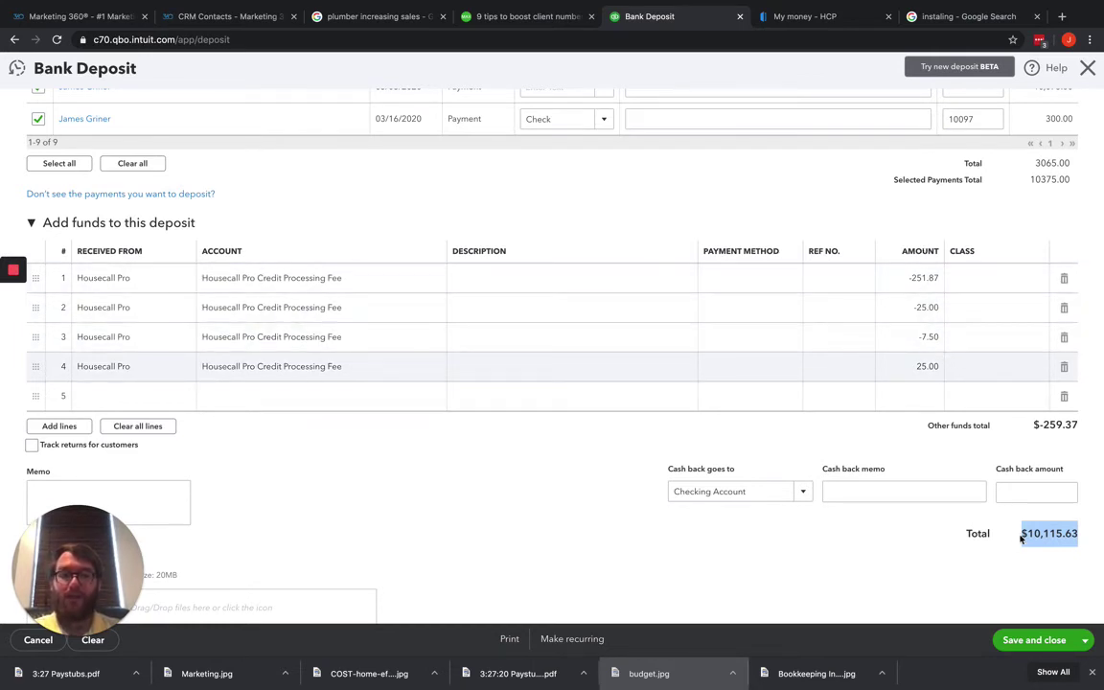
pyautogui.click(795, 16)
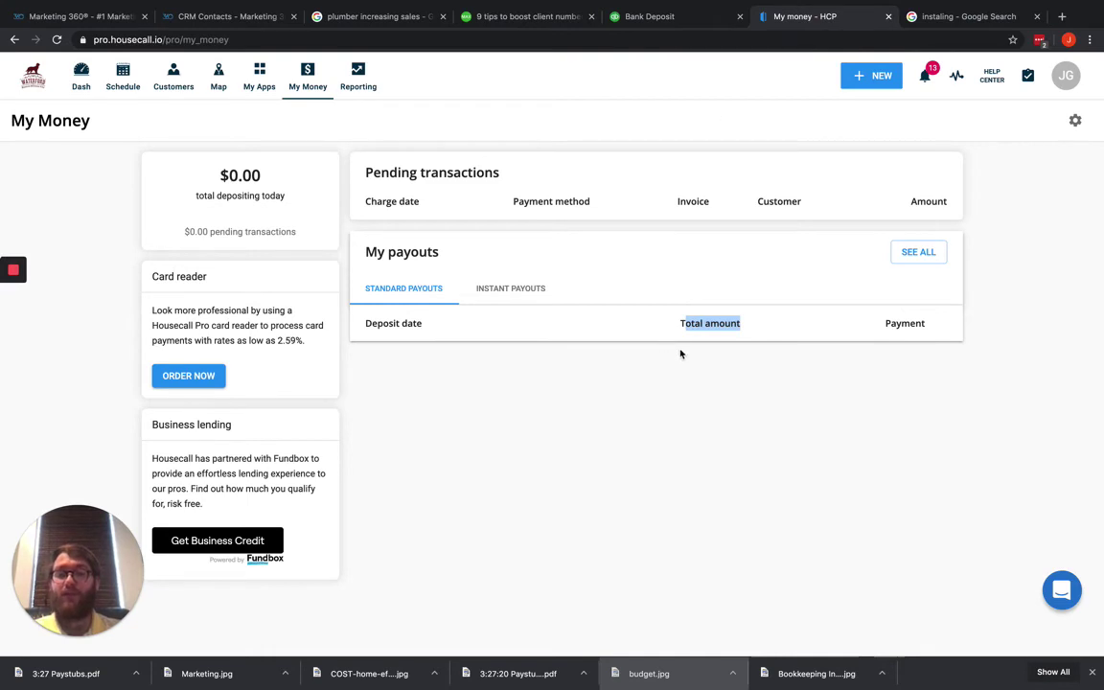
pyautogui.moveTo(690, 11)
# Step: Switch back to QuickBooks and save and close the bank deposit, accepting the missing Class fields
pyautogui.click(653, 17)
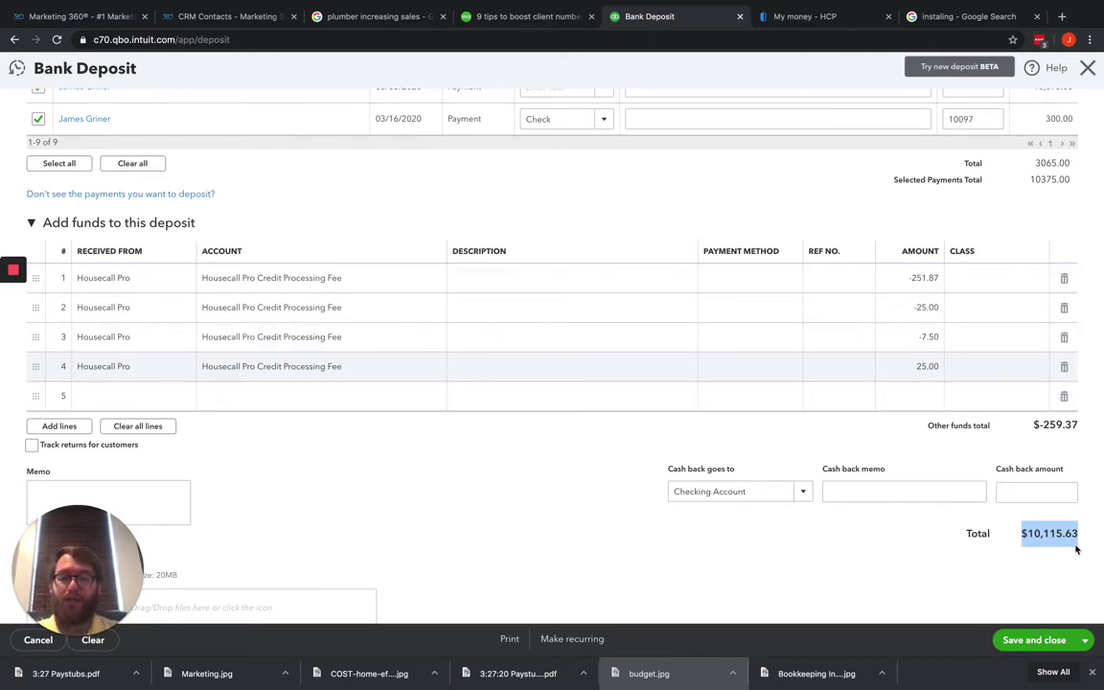
pyautogui.click(1018, 640)
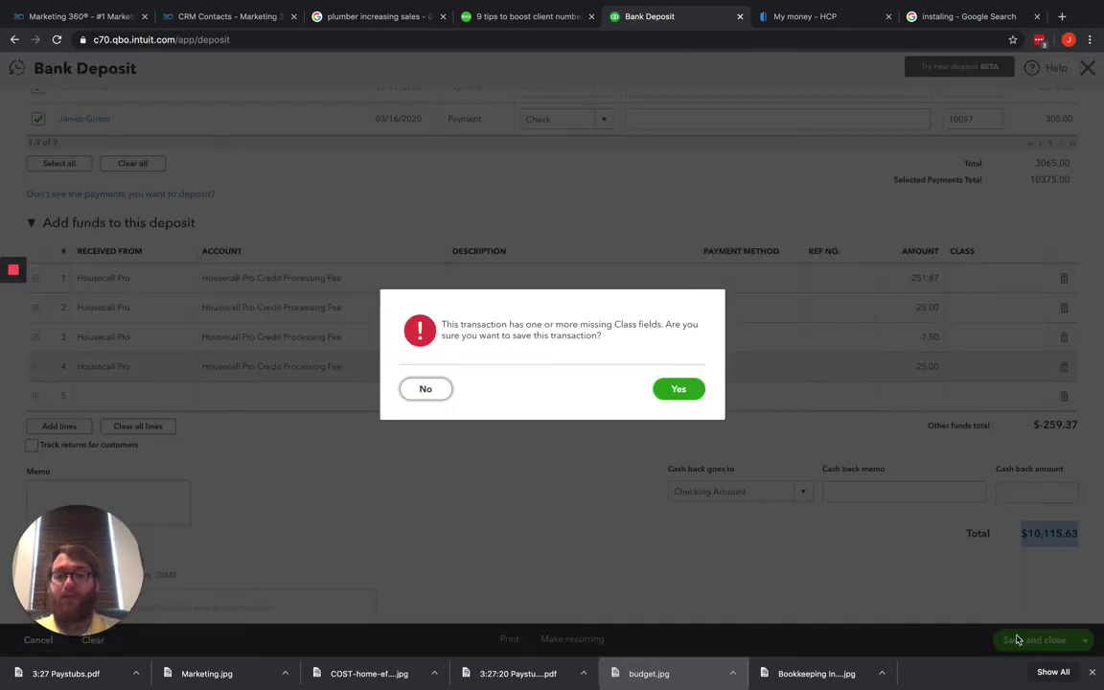
pyautogui.click(680, 391)
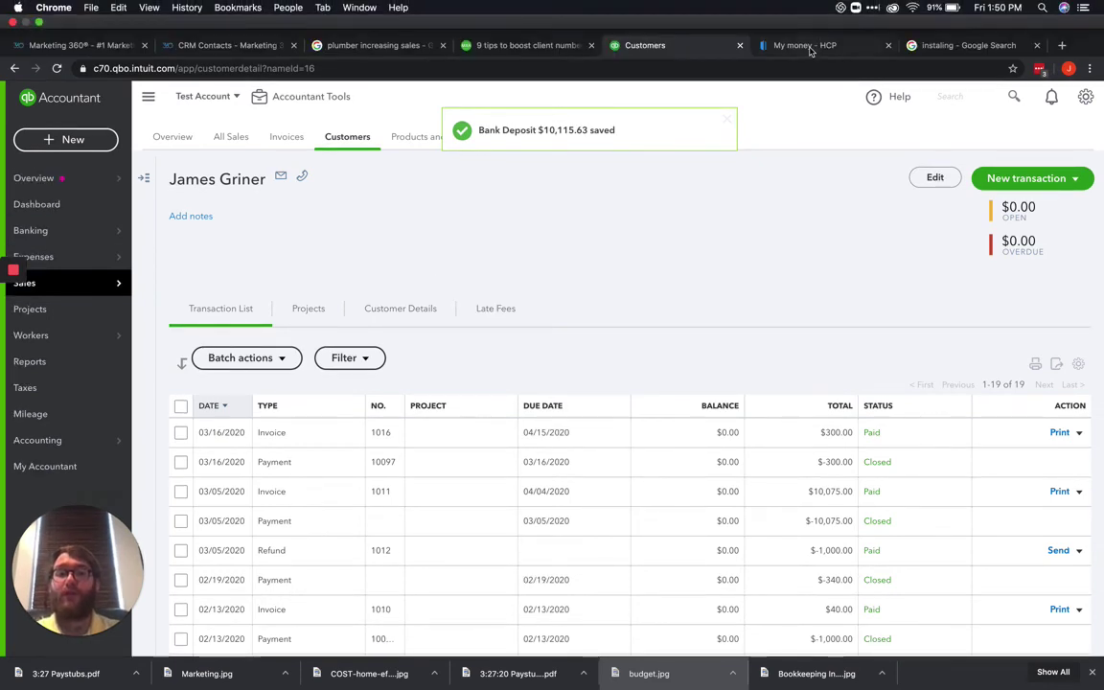
# Step: Check the Housecall Pro payouts again and review the customer's transaction list in QuickBooks
pyautogui.click(810, 52)
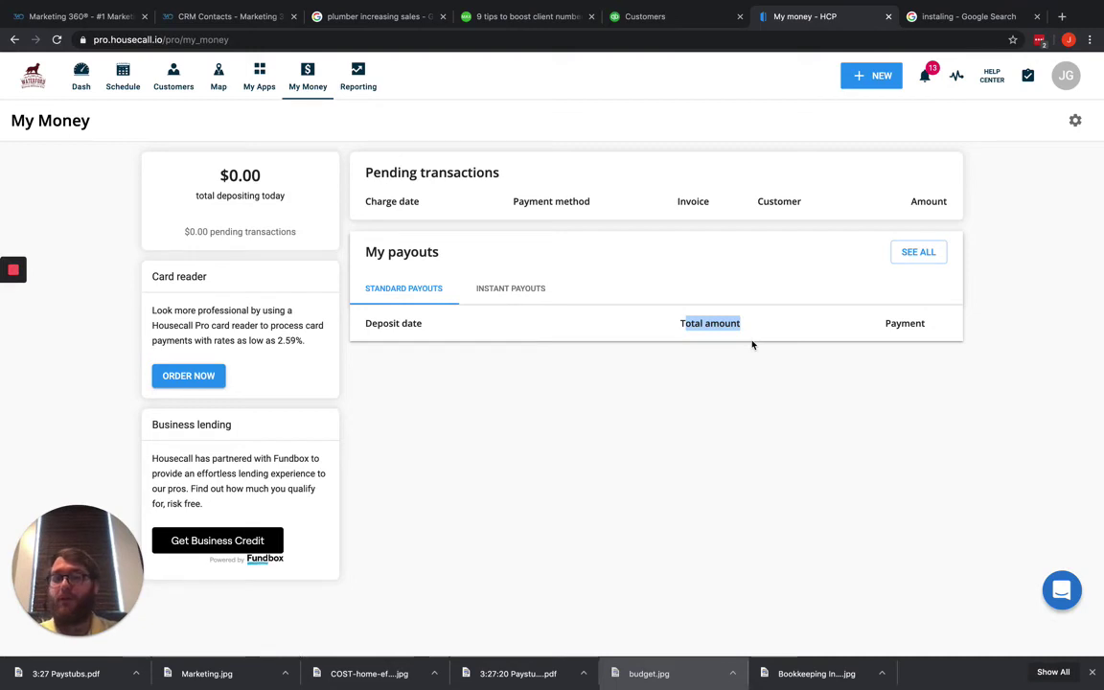
pyautogui.click(680, 20)
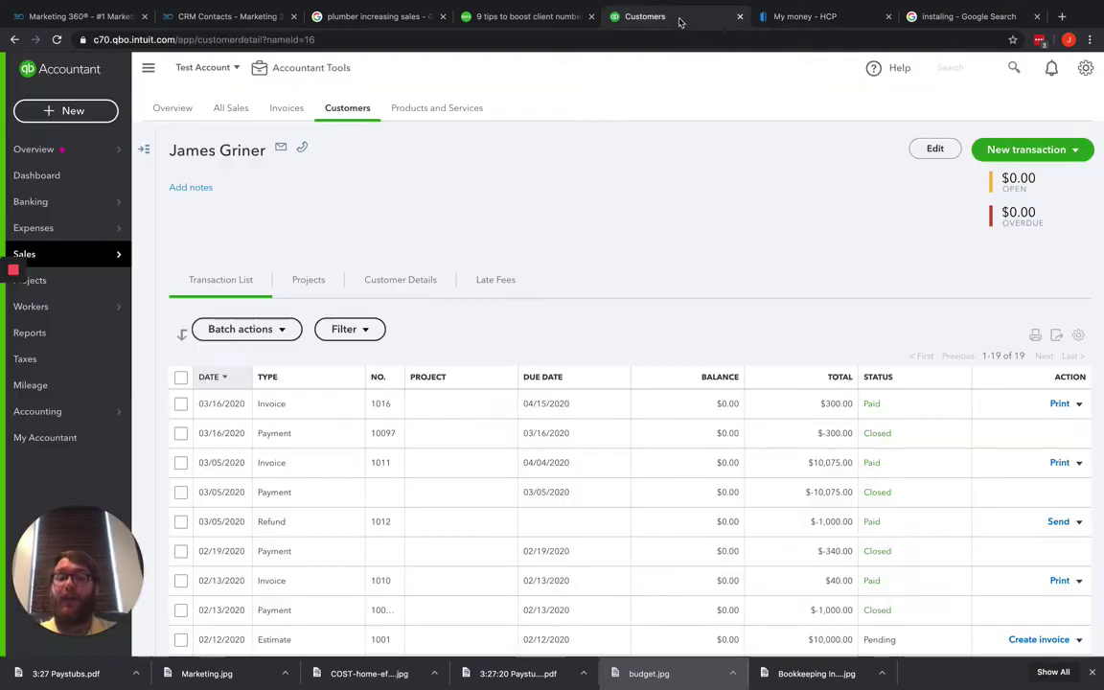
pyautogui.scroll(-2, 795, 538)
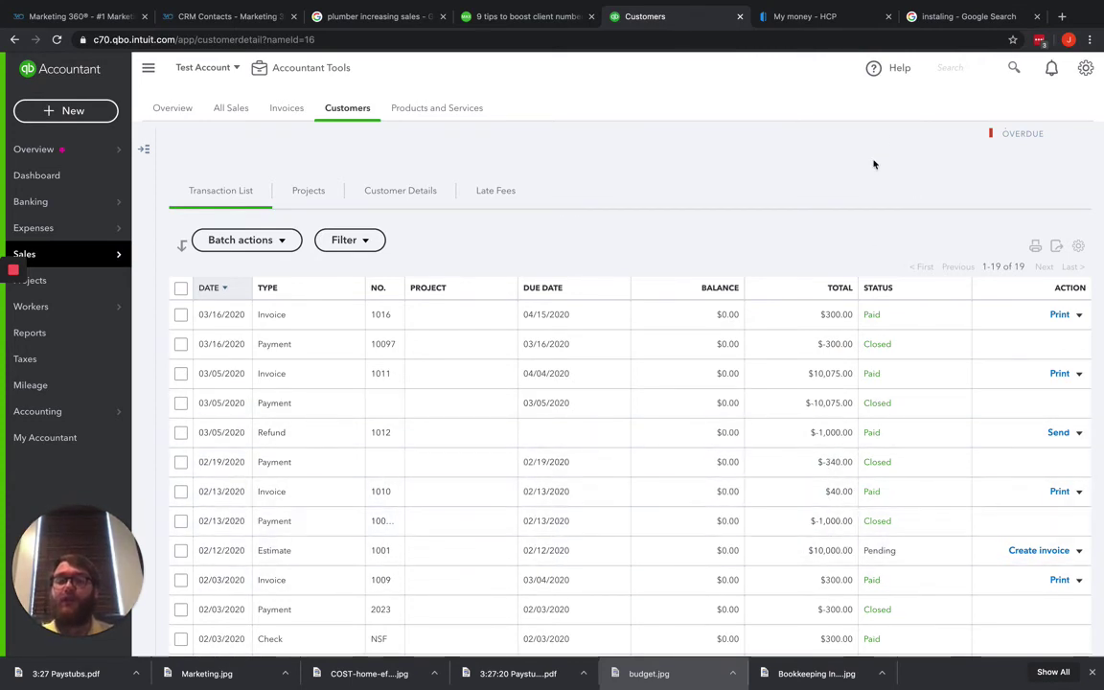
# Step: Switch to Housecall Pro, open the refunded customer's job with invoice #32 and check its amount due
pyautogui.click(820, 17)
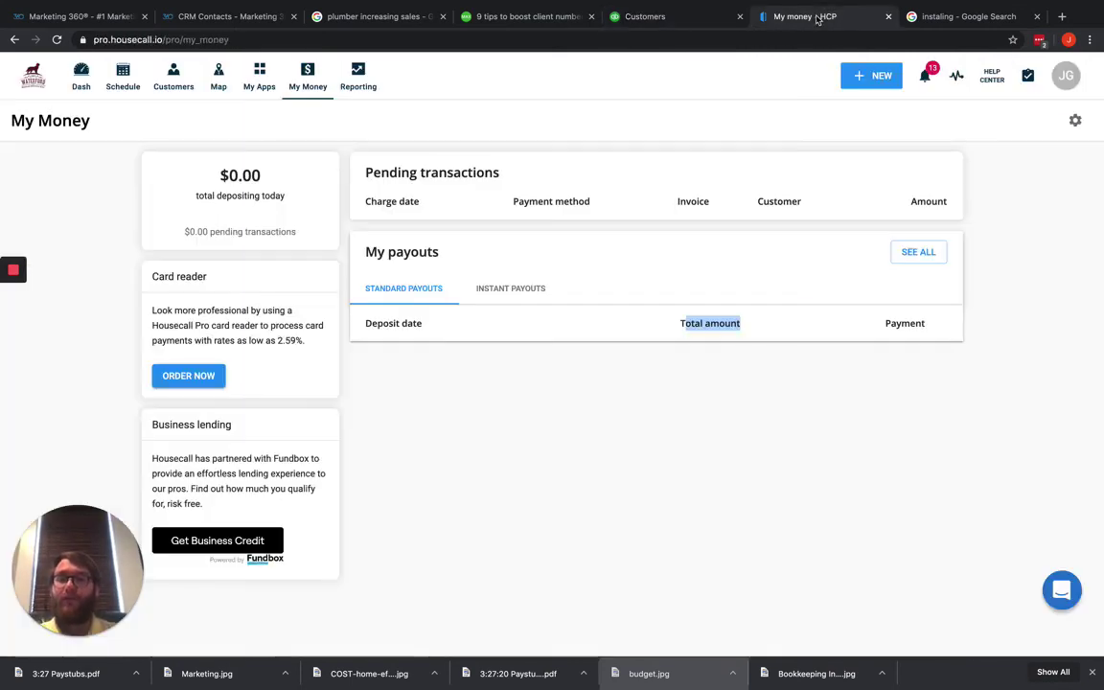
pyautogui.click(165, 82)
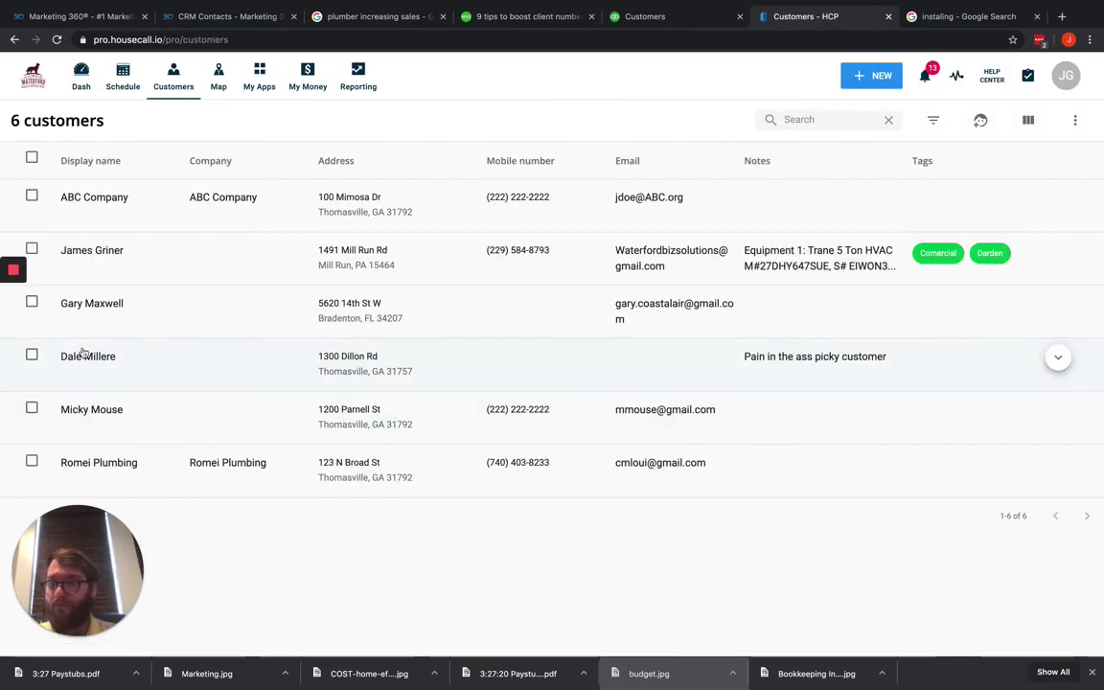
pyautogui.click(103, 250)
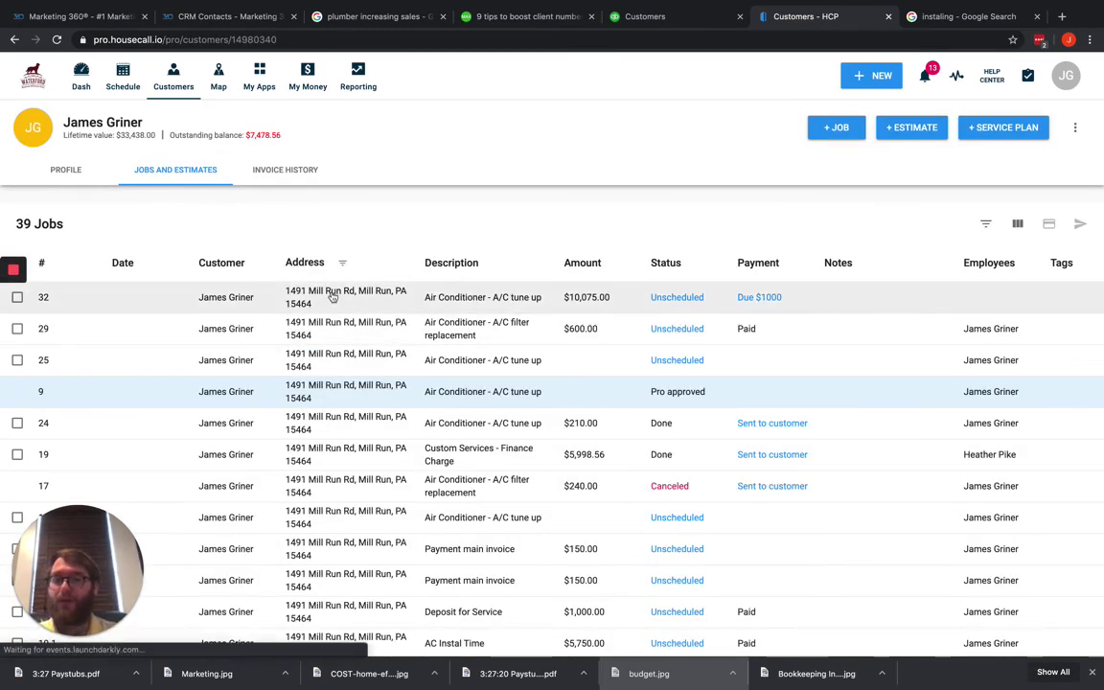
pyautogui.click(745, 288)
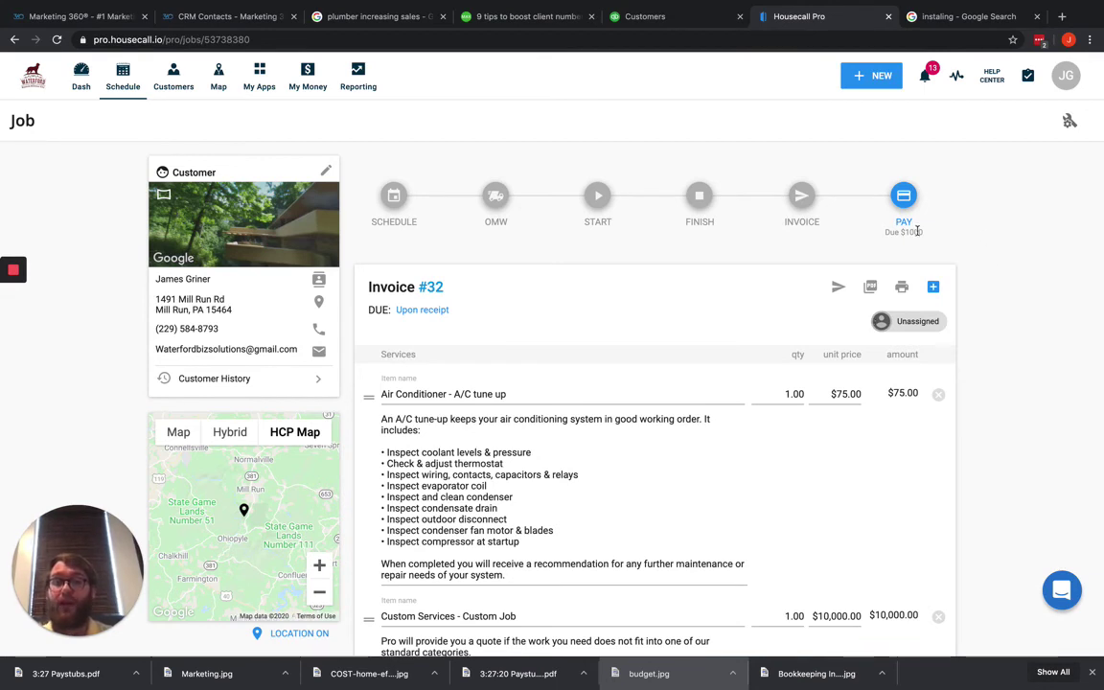
pyautogui.moveTo(800, 206); pyautogui.dragTo(932, 238)
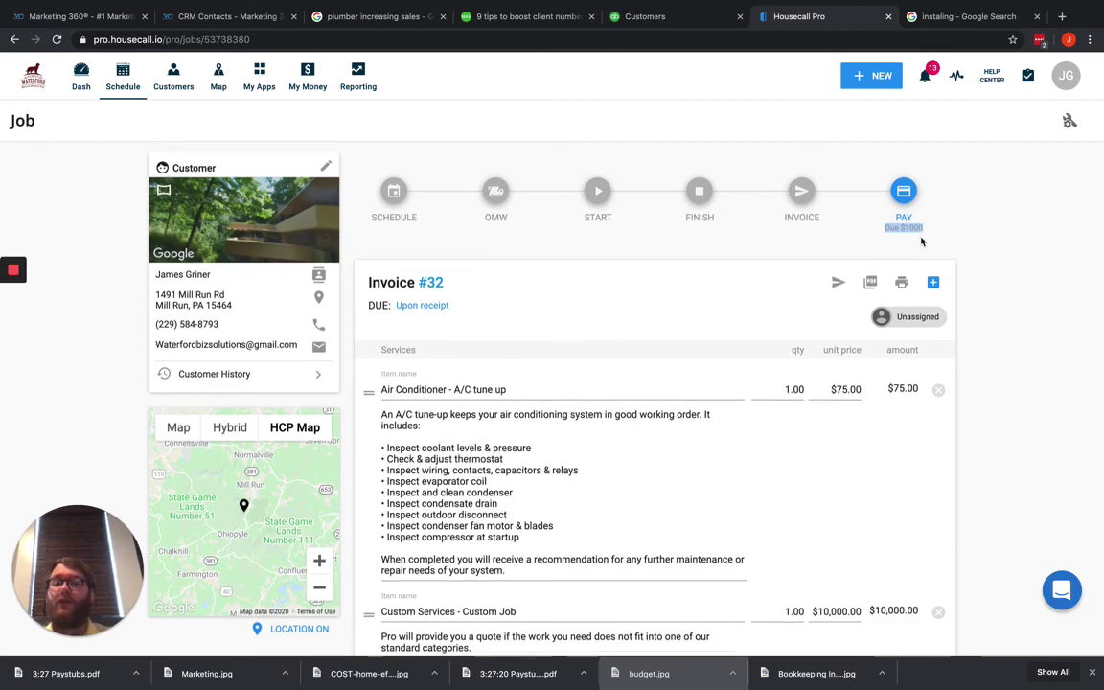
# Step: Start a payment on invoice #32 that is not sent to QuickBooks Online, with Other as the payment type
pyautogui.scroll(-2, 921, 239)
pyautogui.scroll(-3, 921, 239)
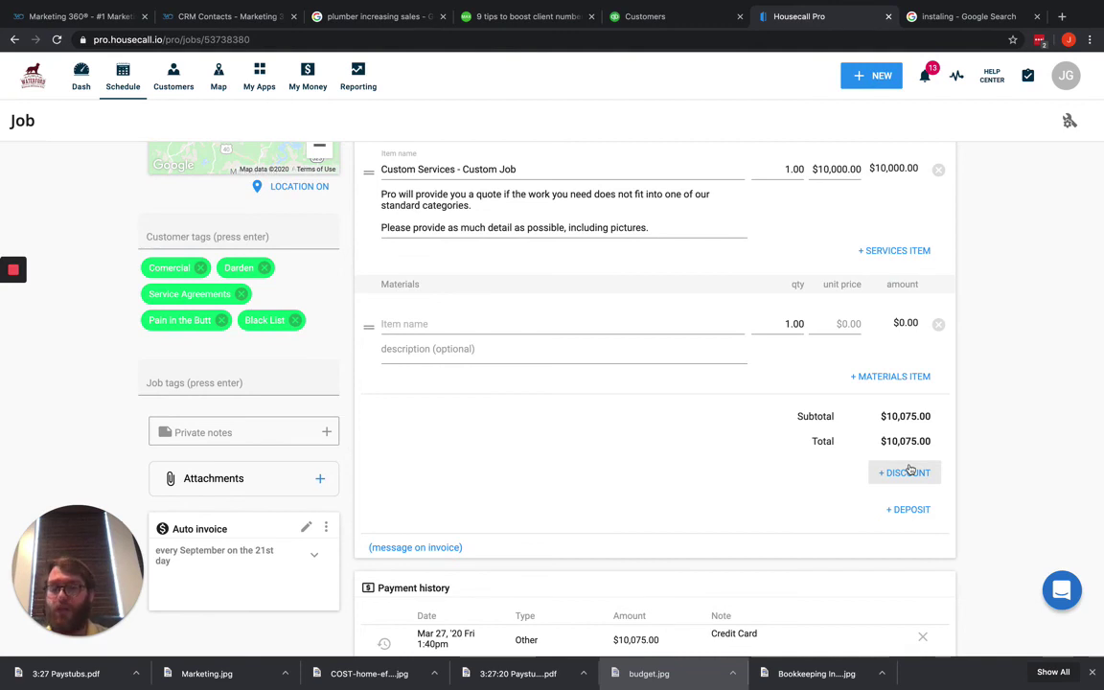
pyautogui.scroll(-1, 910, 469)
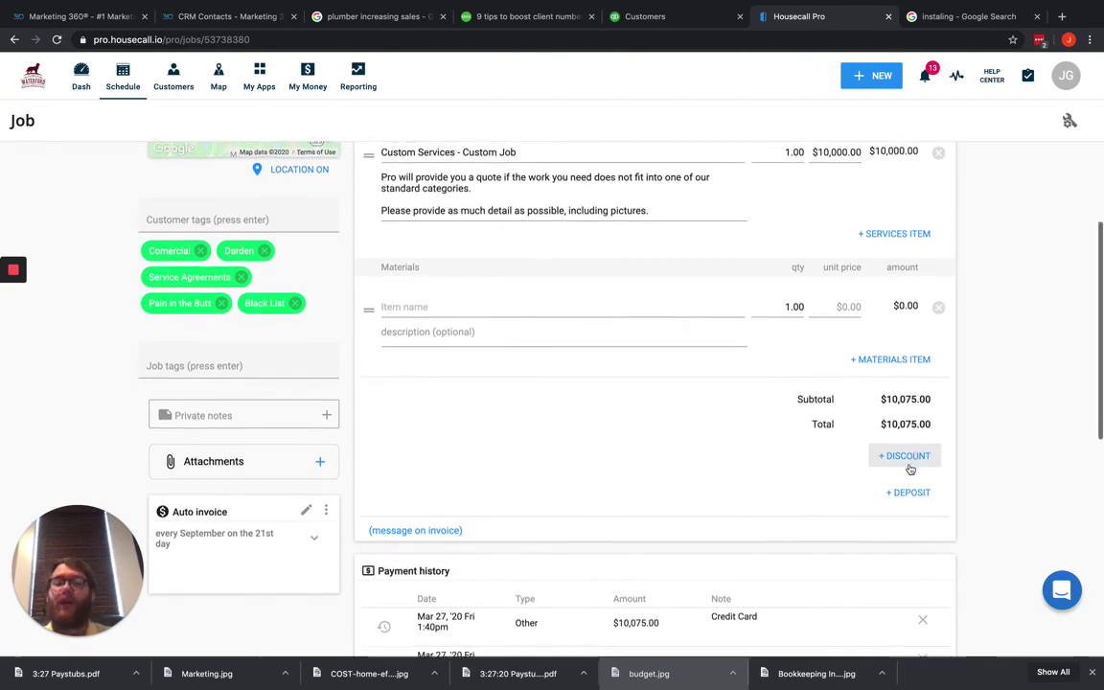
pyautogui.scroll(-5, 910, 470)
pyautogui.scroll(-1, 779, 290)
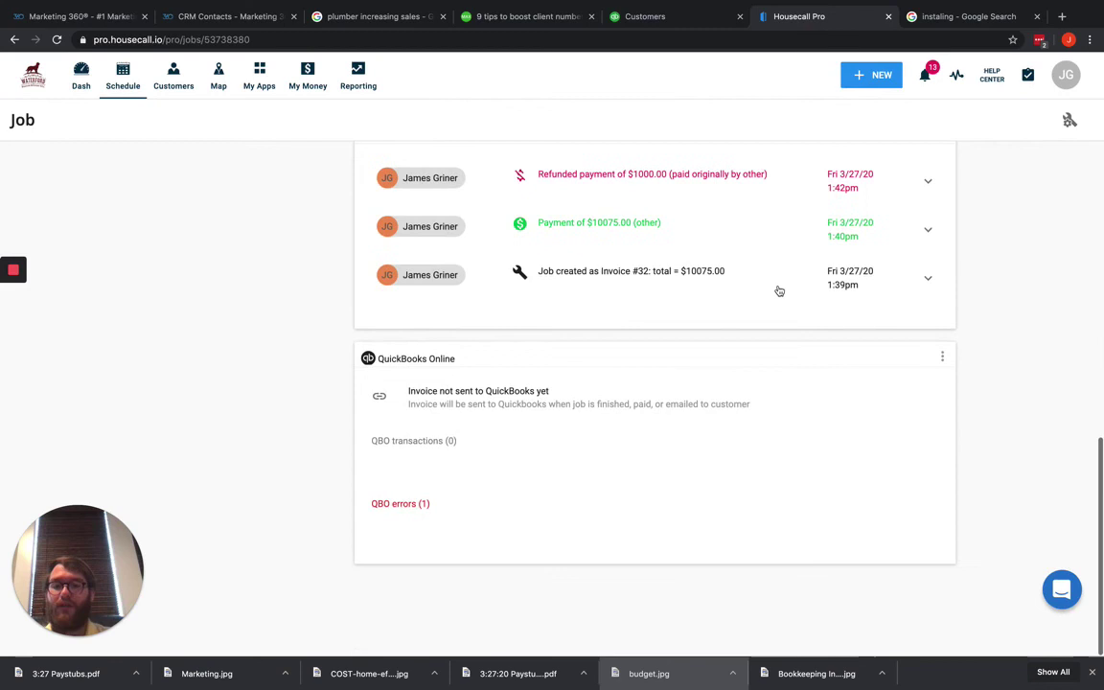
pyautogui.click(944, 359)
pyautogui.click(840, 439)
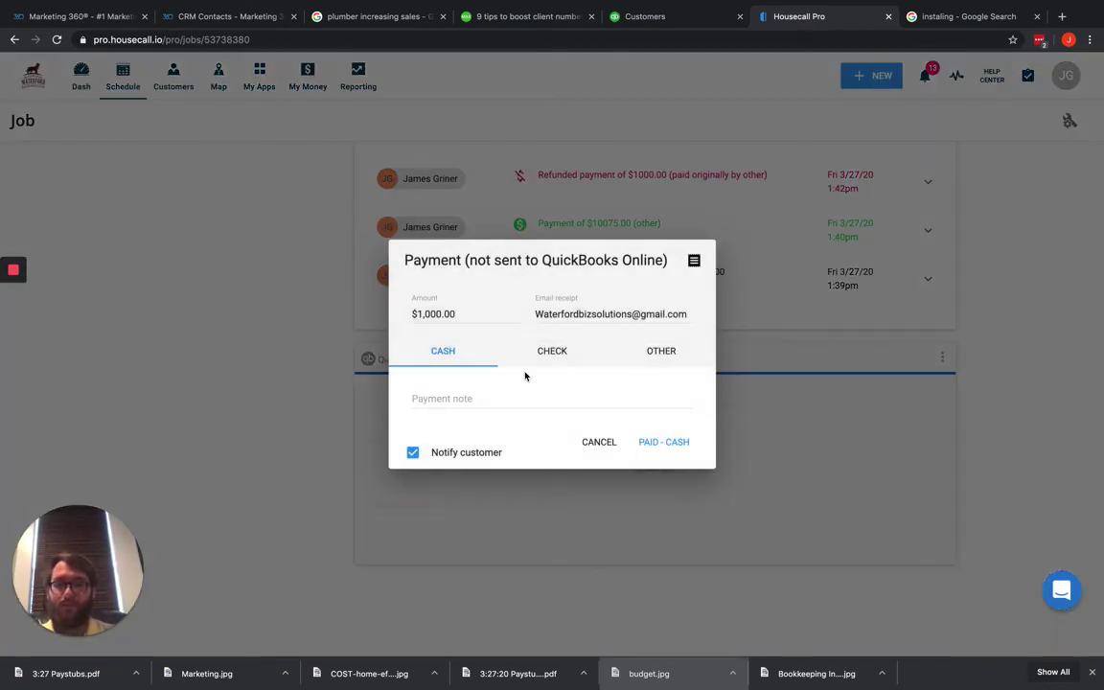
pyautogui.click(656, 352)
pyautogui.click(629, 387)
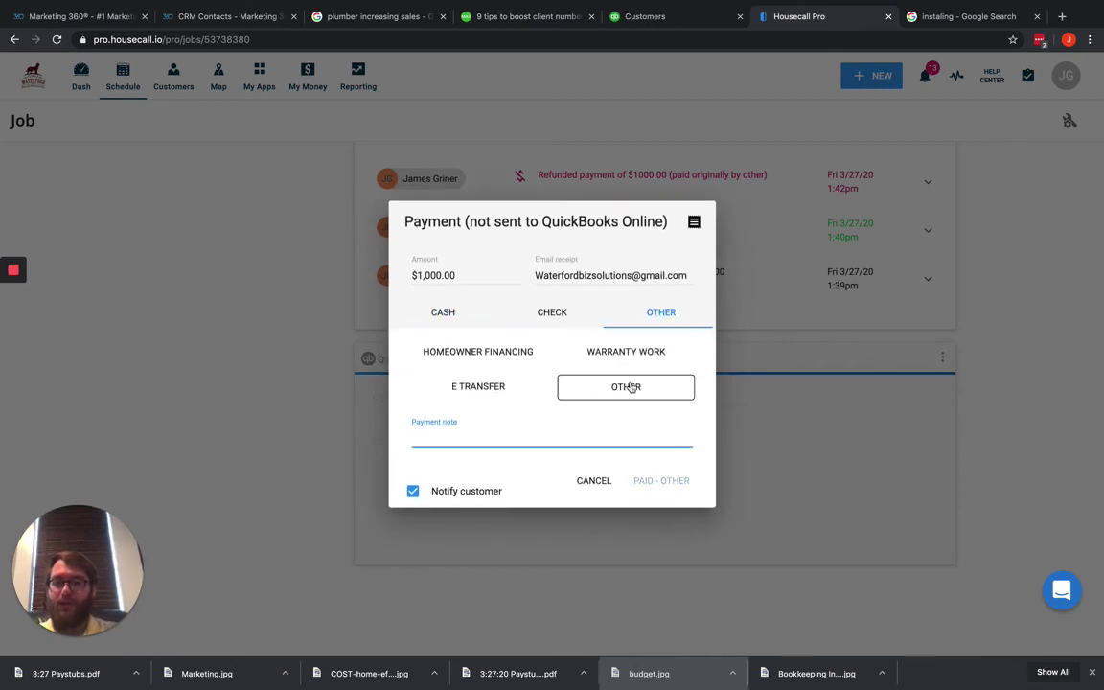
# Step: Turn off customer notification, enter the payment note "Discount for ____", record the $1,000.00 payment and check the job's payment status
pyautogui.click(422, 489)
pyautogui.click(476, 435)
pyautogui.write('D')
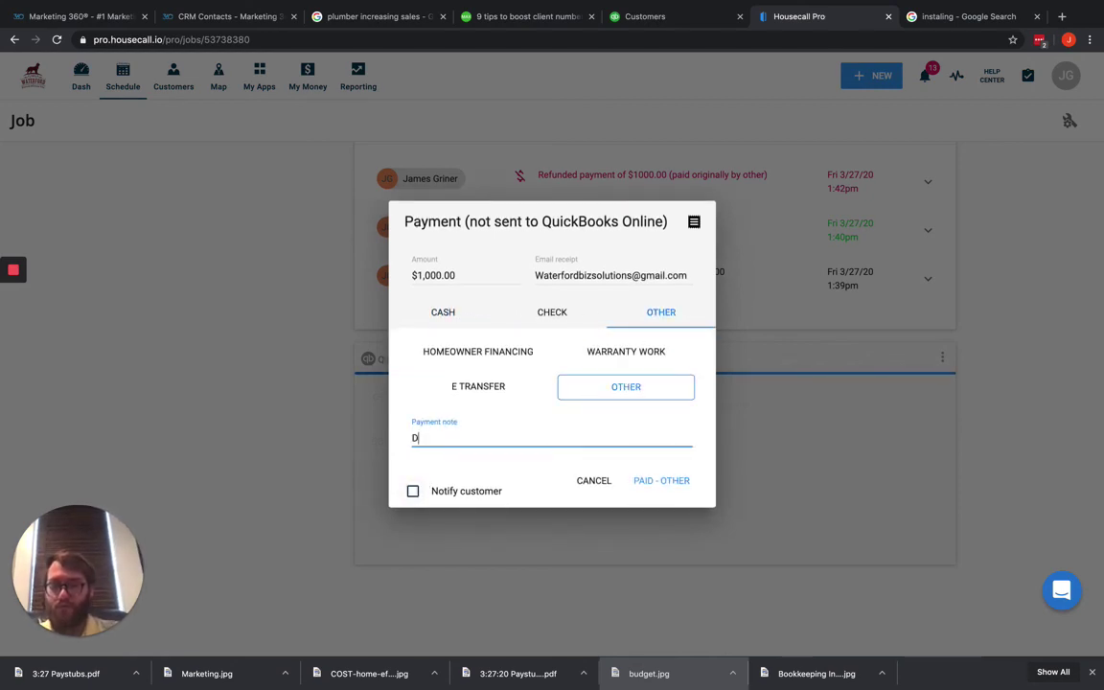
pyautogui.write('iscount for ')
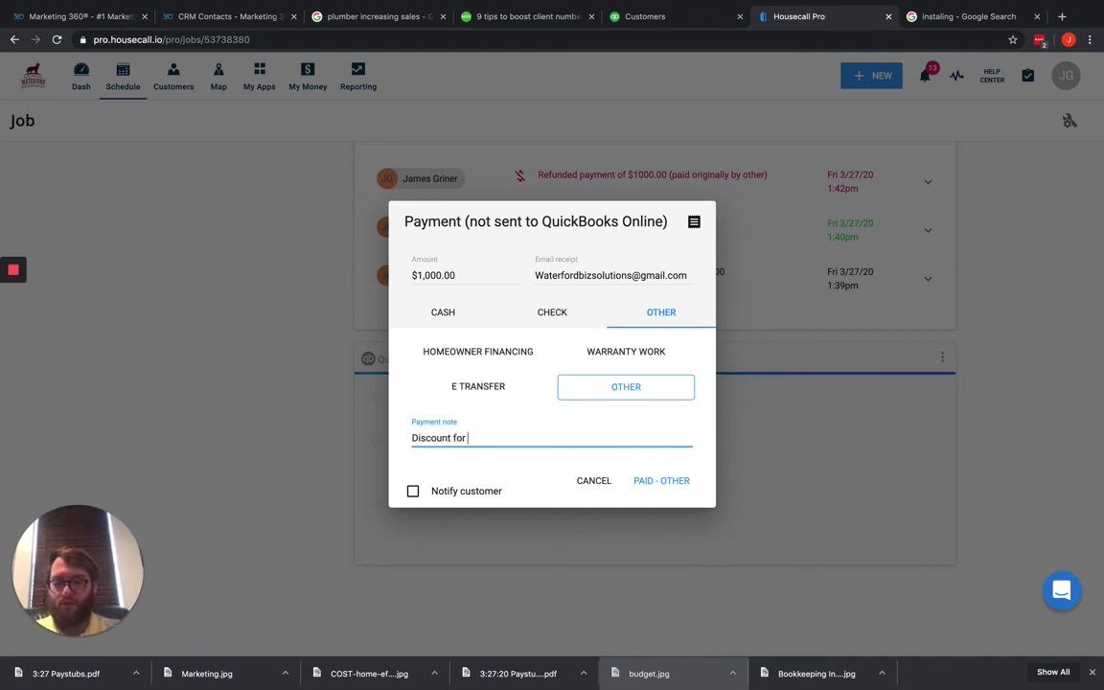
pyautogui.write('____')
pyautogui.click(682, 486)
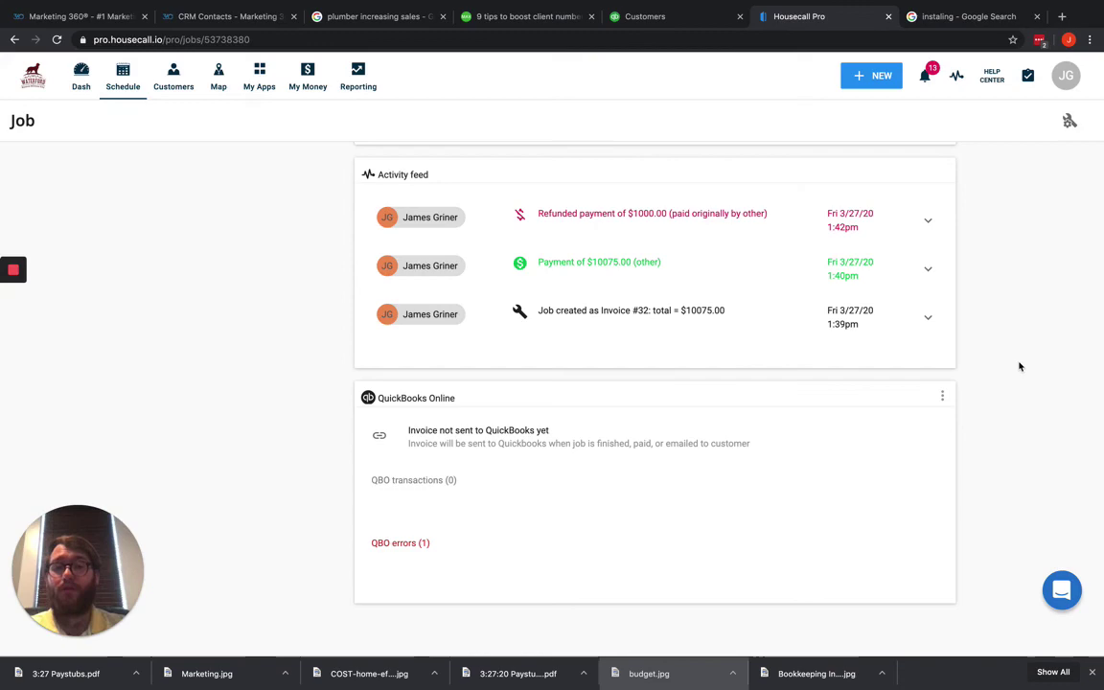
pyautogui.scroll(10, 1020, 366)
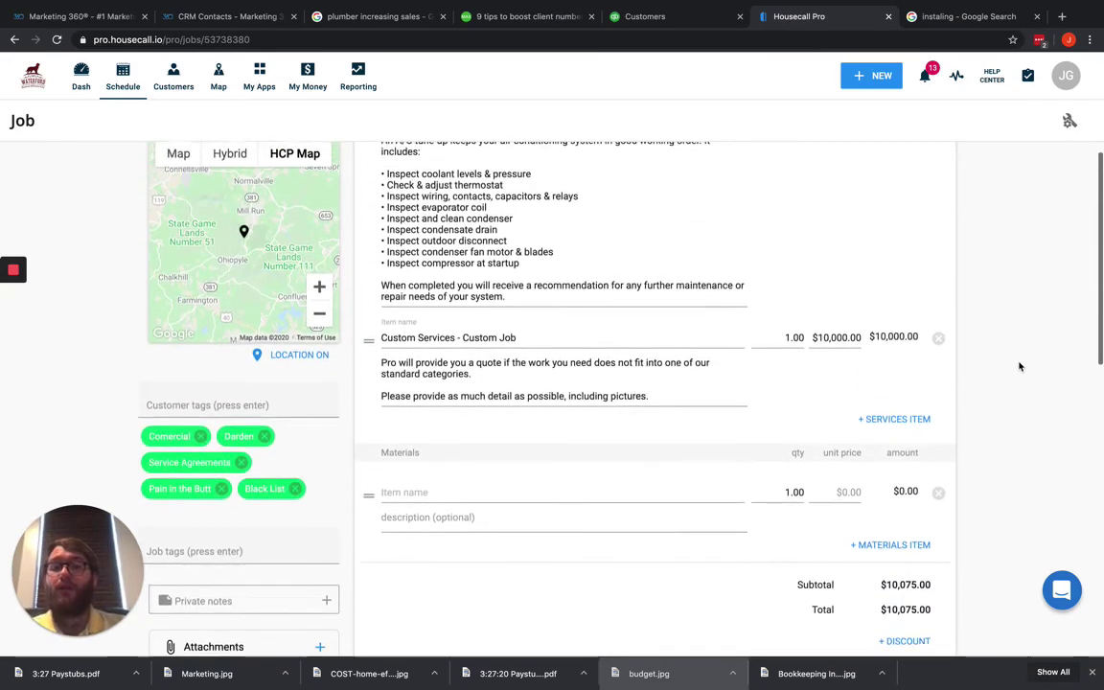
pyautogui.scroll(5, 1019, 366)
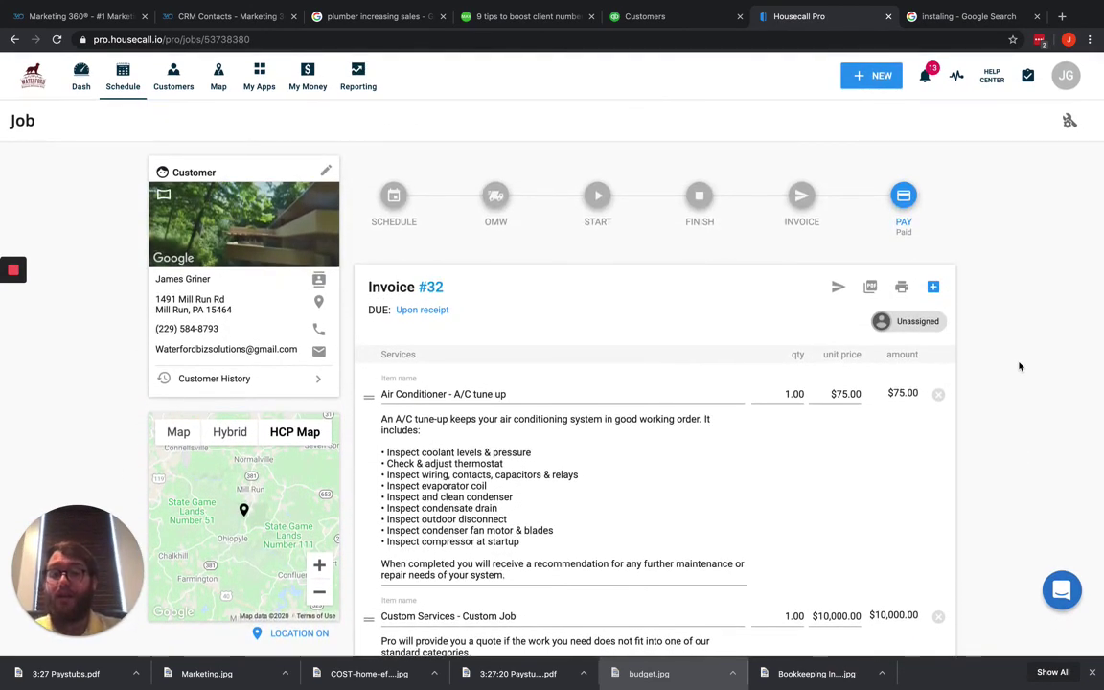